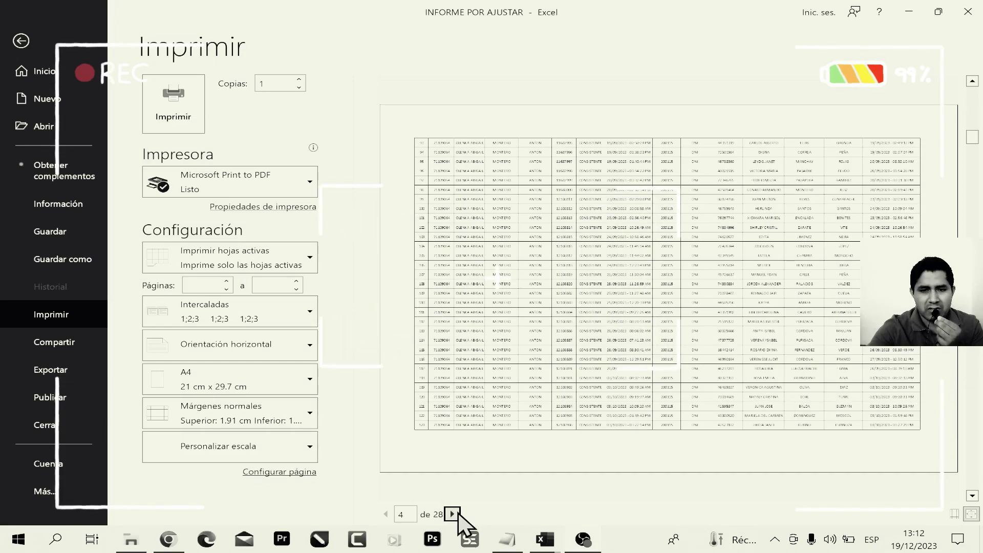
- Page forward through the print preview, then close it and return to the sheet
click(452, 514)
click(452, 514)
click(452, 514)
click(452, 513)
click(452, 513)
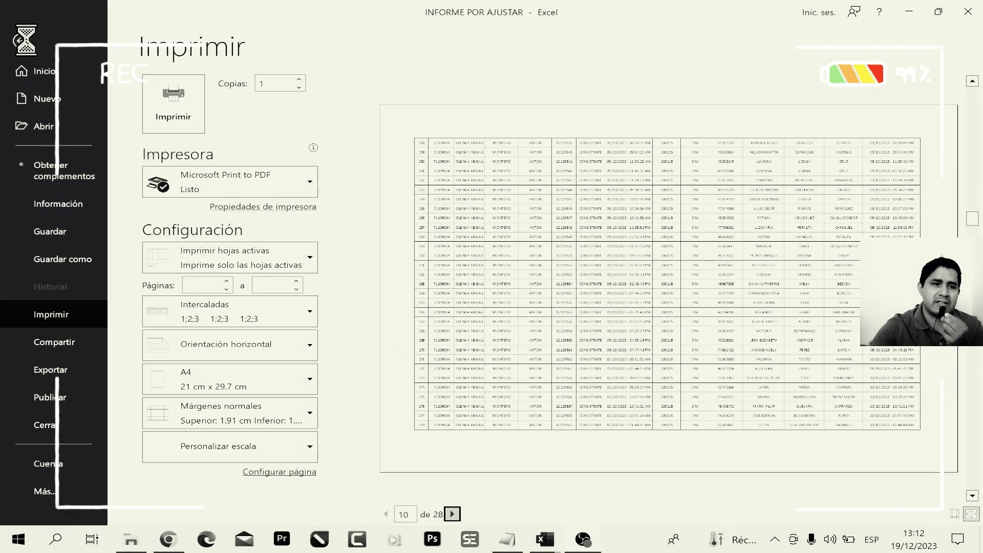
click(21, 52)
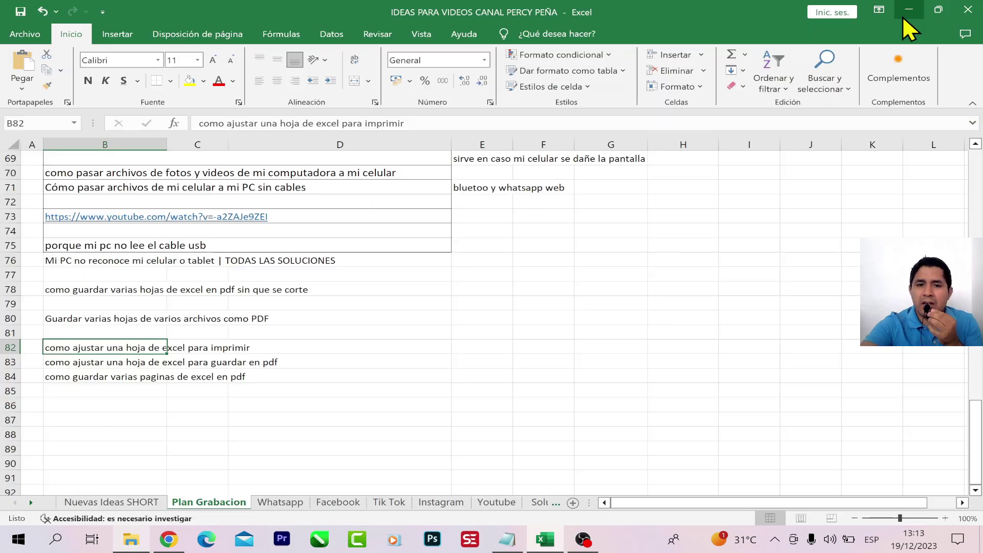
- Enable editing of INFORME POR AJUSTAR OK and go to the META S100 CONSISTENTES sheet, selecting E10
click(910, 11)
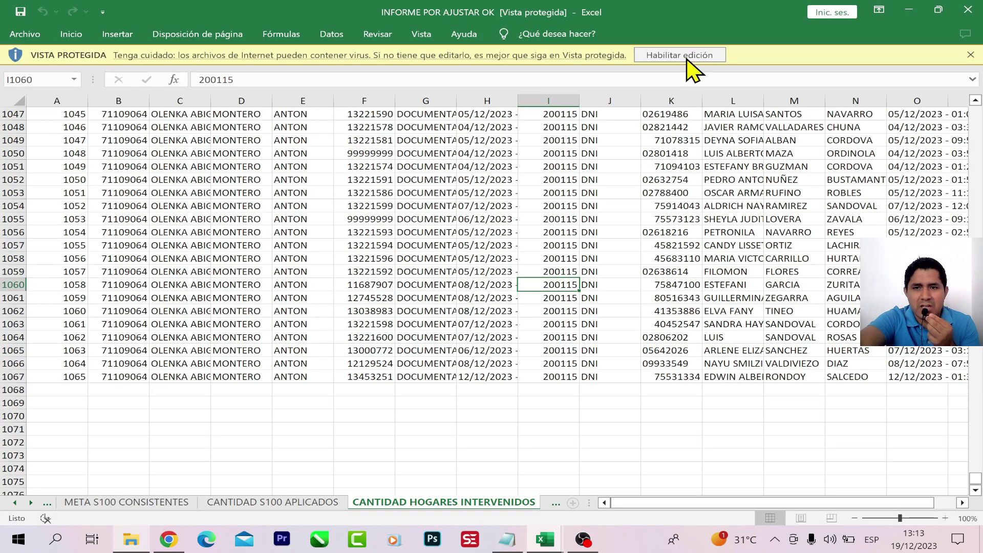
click(689, 51)
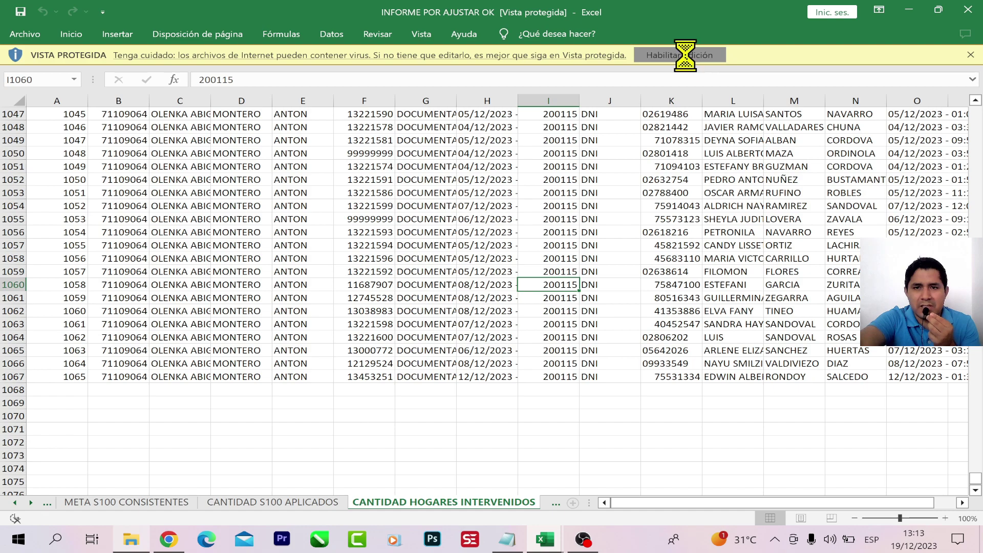
click(33, 503)
click(33, 503)
click(34, 505)
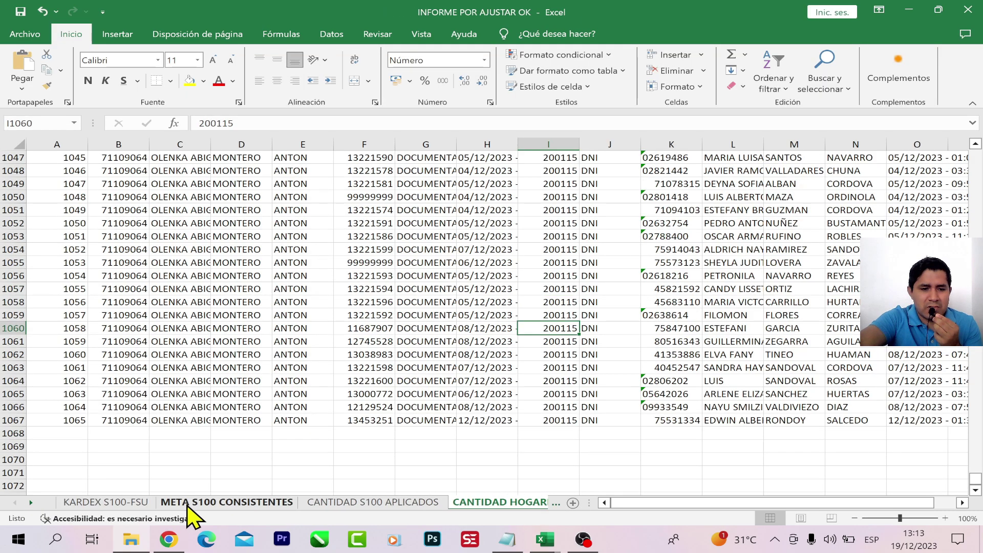
click(207, 504)
click(421, 279)
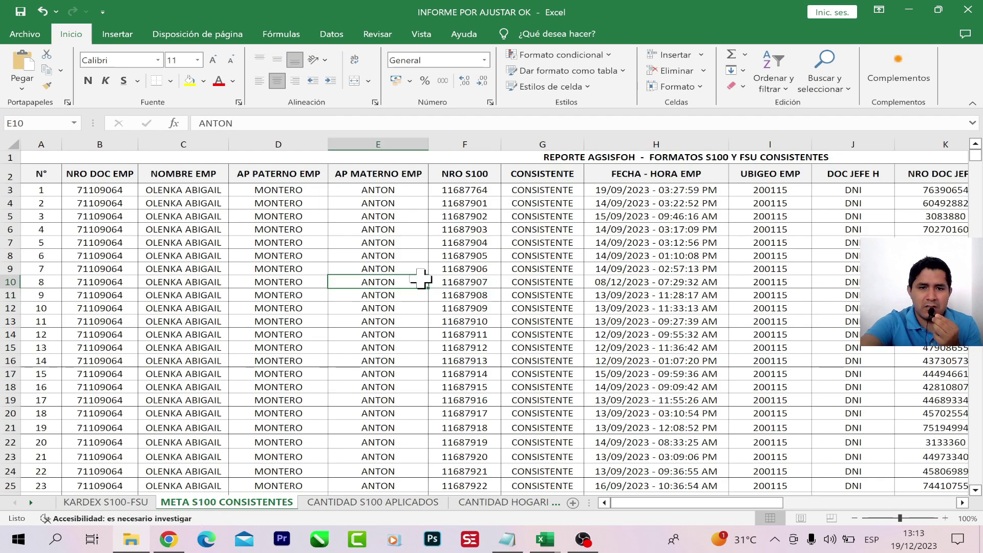
- Preview the report's 80-page portrait printout, then return to the sheet and zoom out to 63%
click(32, 37)
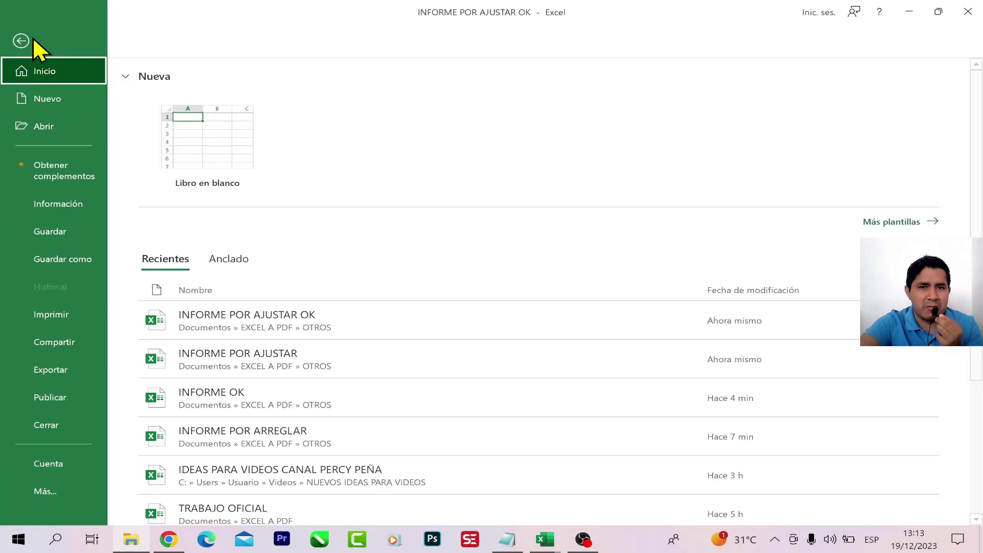
click(70, 315)
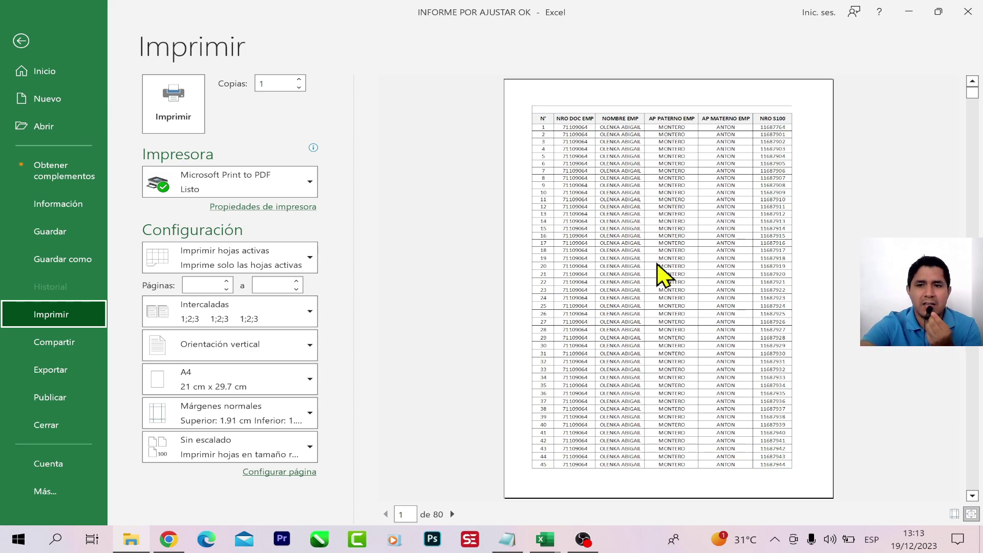
click(22, 42)
click(643, 281)
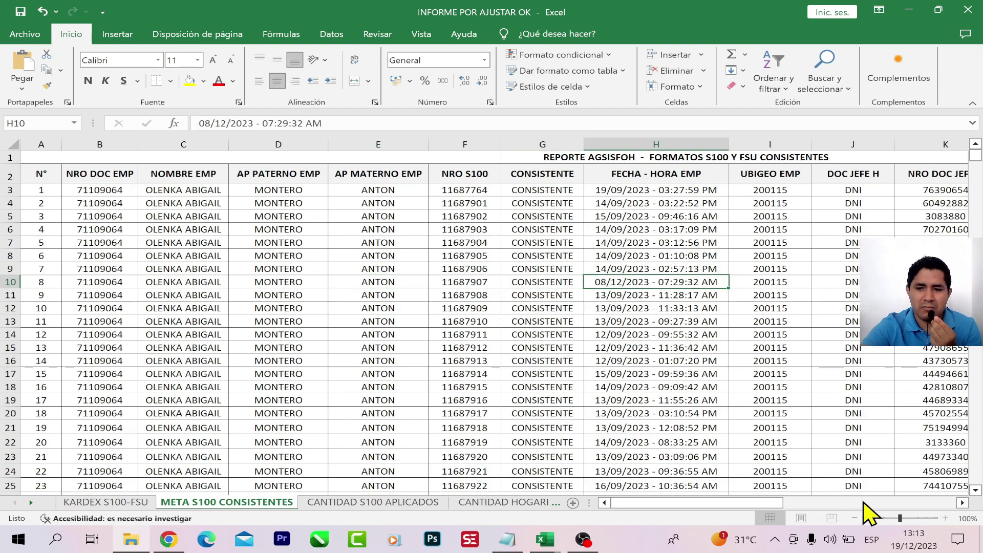
drag(900, 518, 741, 507)
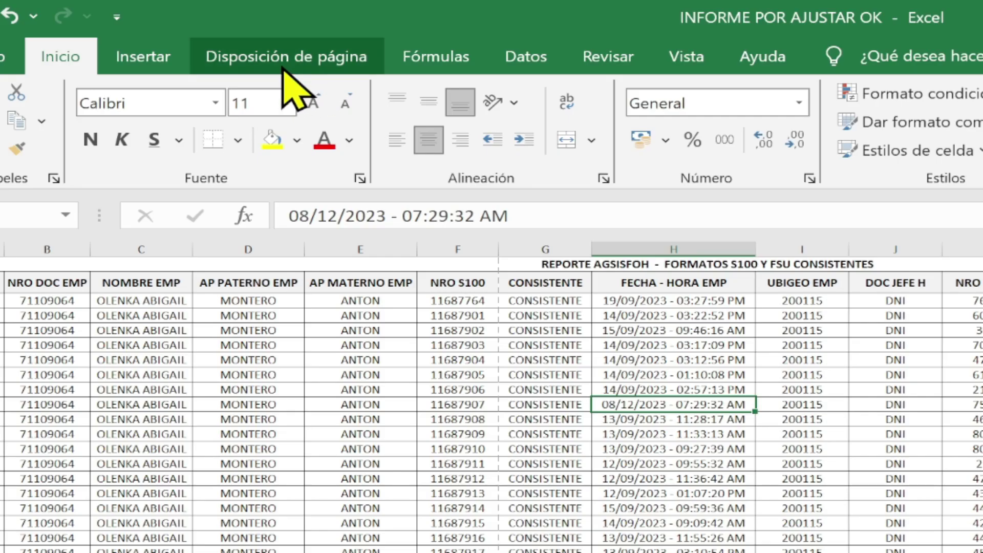
- Set the page orientation to Horizontal (landscape) and confirm the preview shows 87 pages
click(297, 60)
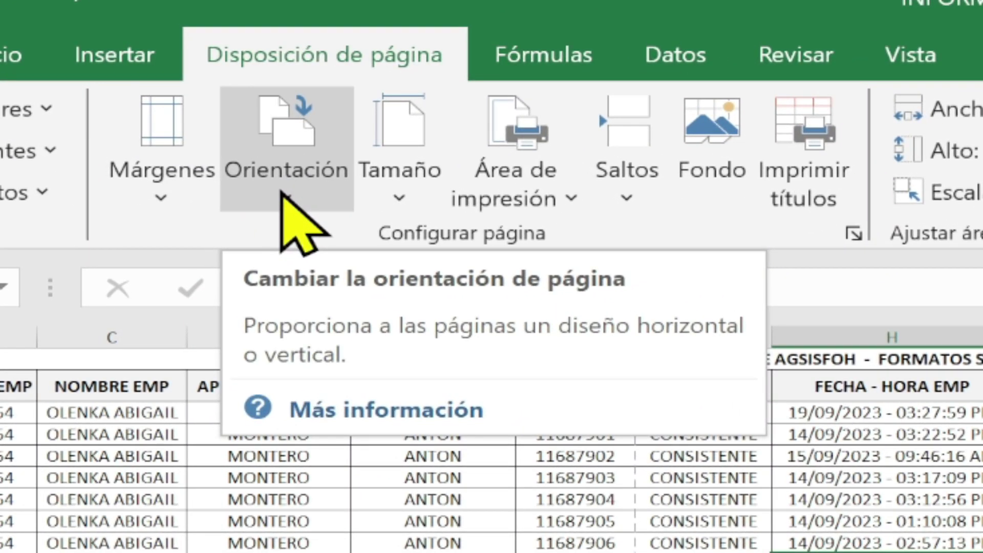
click(281, 194)
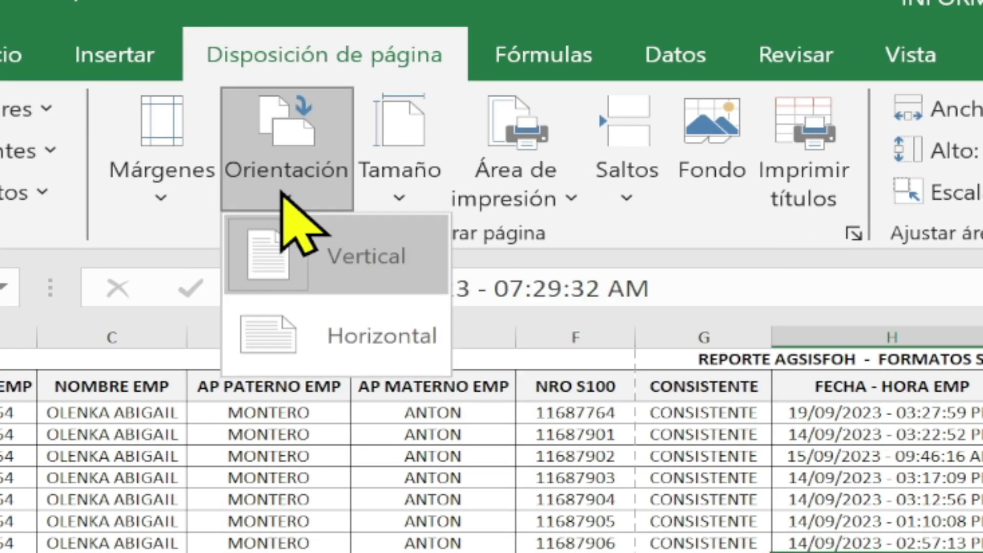
click(331, 313)
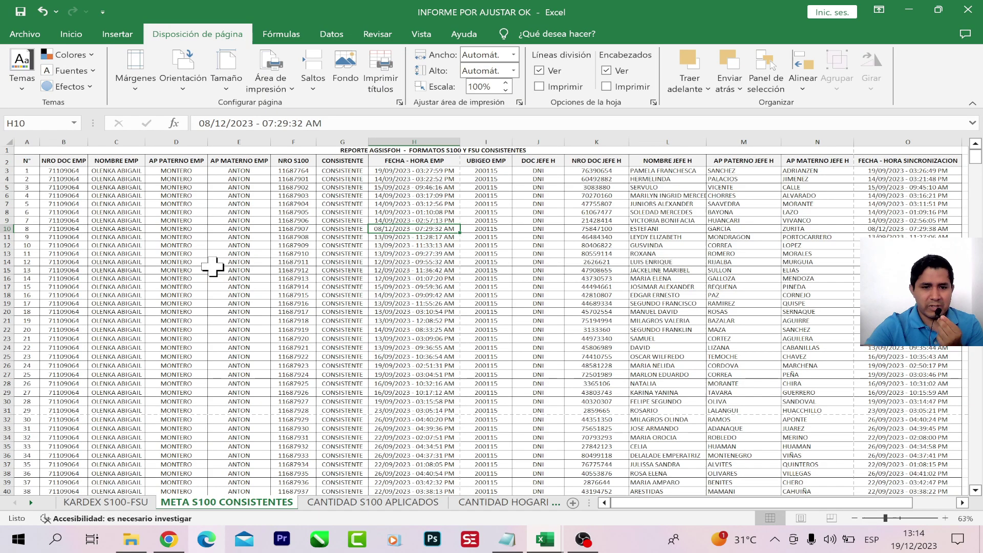
click(32, 35)
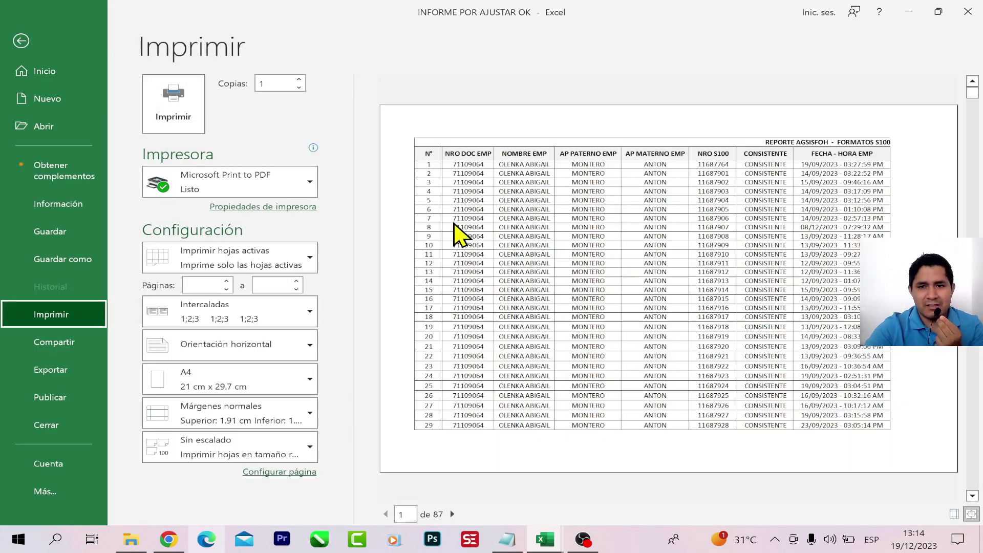
click(22, 40)
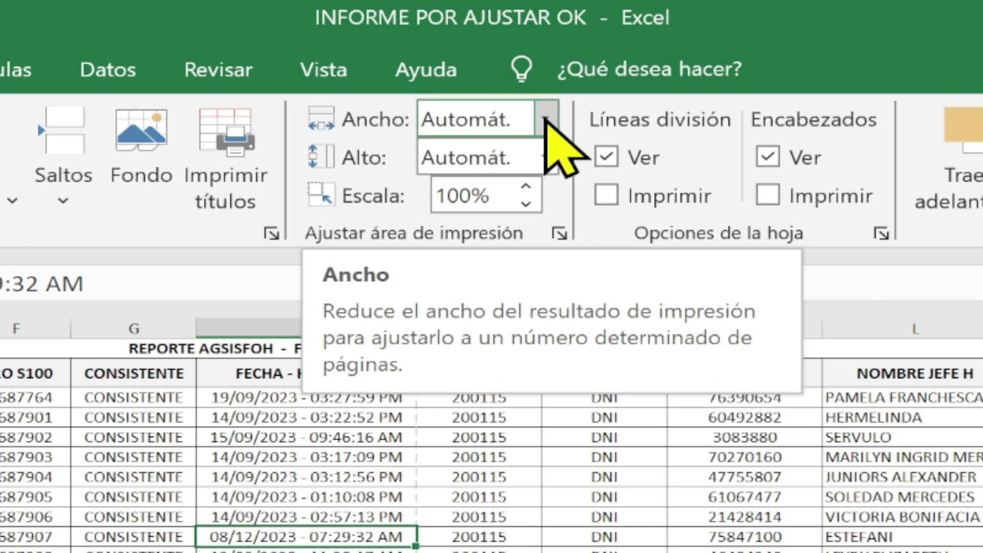
- Fit the printout to 1 page wide, scaling the report to 50%, and zoom the sheet to 52%
click(546, 122)
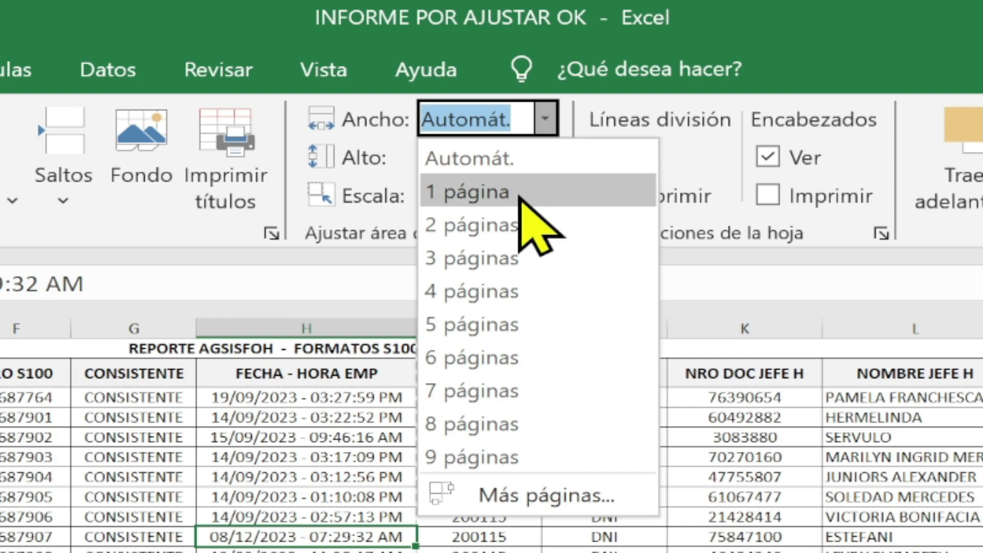
click(501, 190)
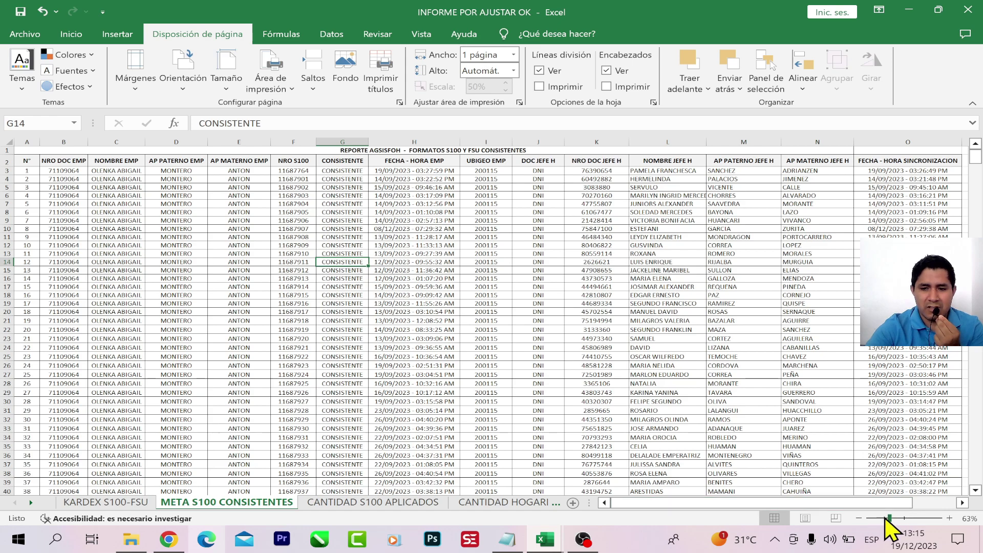
drag(890, 518, 885, 518)
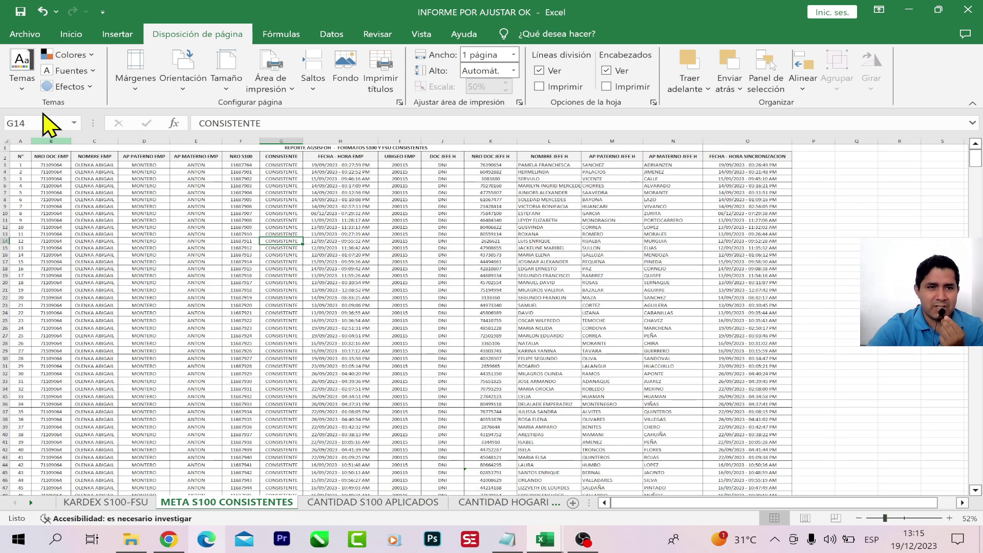
click(25, 34)
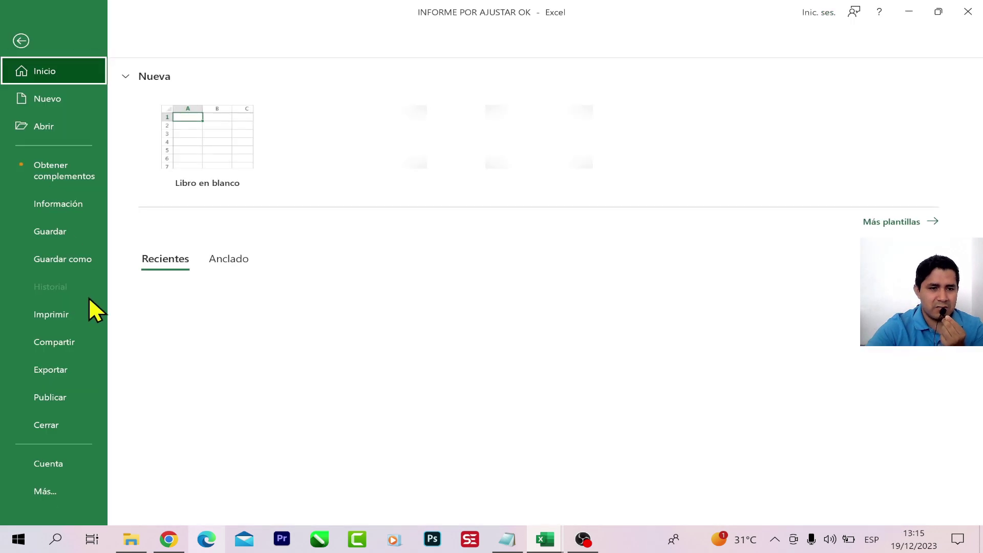
- Open the 15-page landscape print preview and page forward to the last page
click(57, 313)
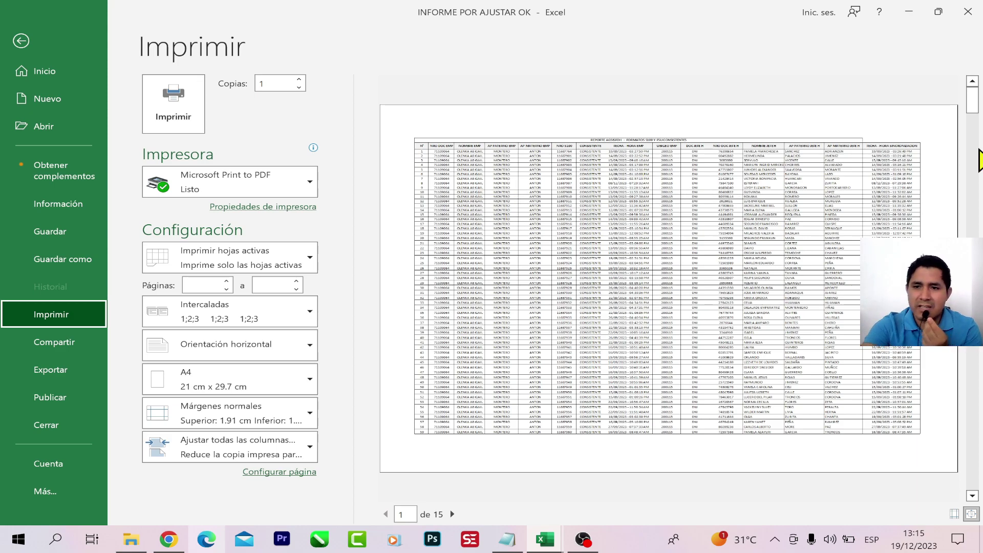
key(Escape)
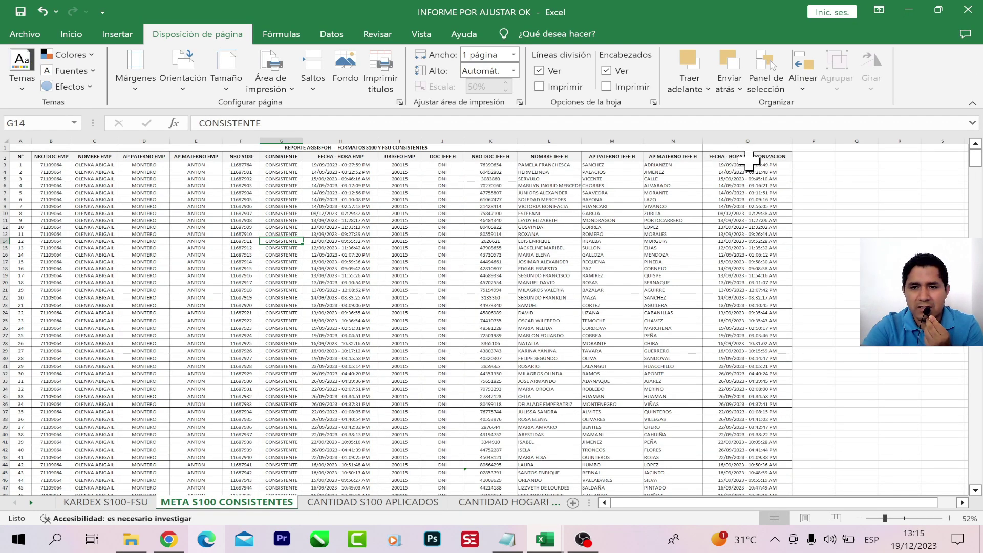
click(25, 33)
click(52, 314)
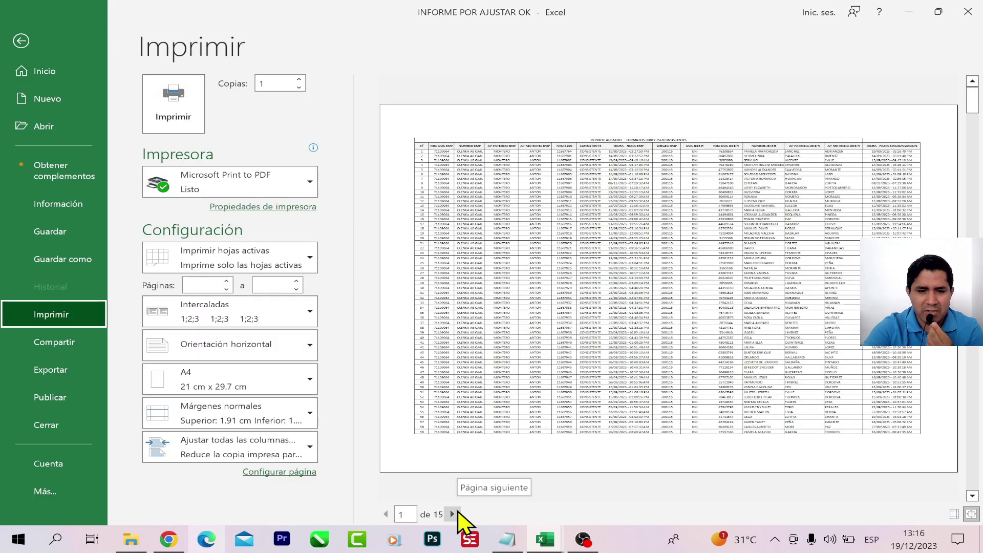
click(453, 514)
double_click(453, 513)
double_click(453, 514)
double_click(453, 513)
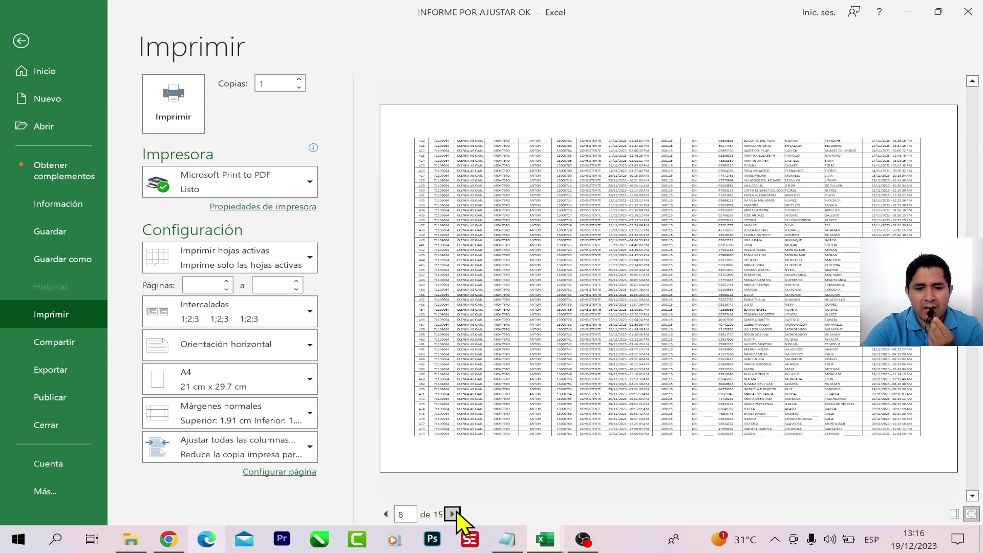
double_click(452, 513)
double_click(452, 513)
double_click(452, 513)
click(453, 513)
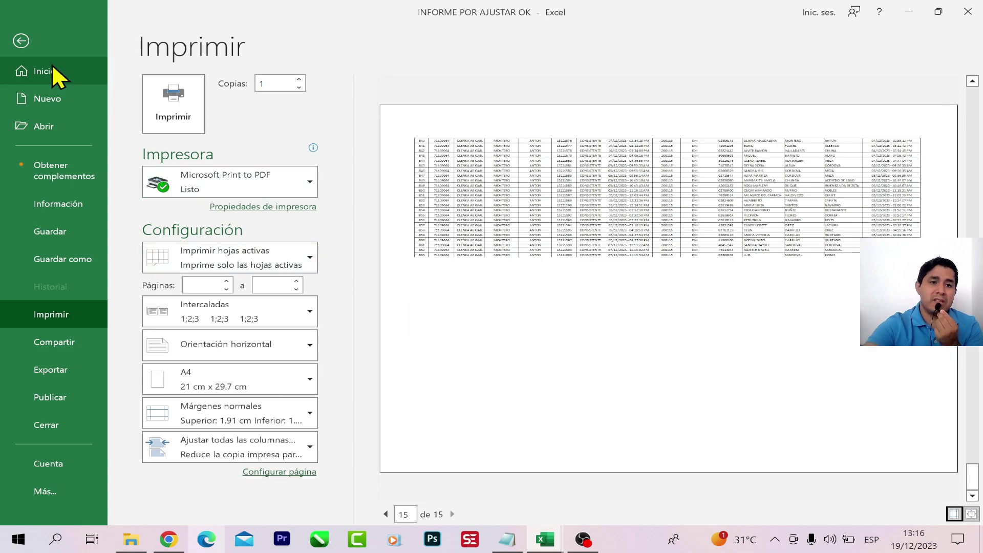
- Page back to the first preview page and return to the worksheet
click(386, 513)
click(386, 513)
scroll(827, 358, up, 1)
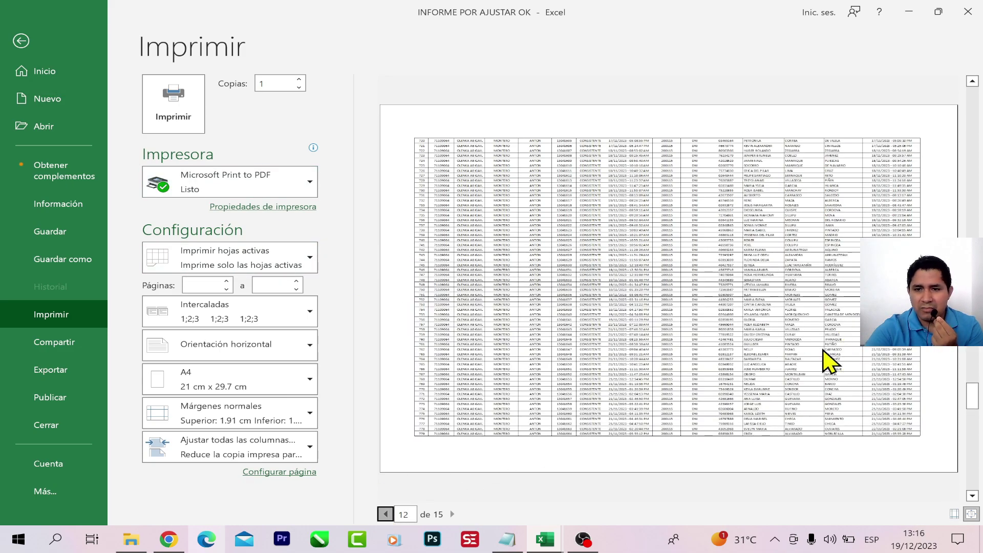
scroll(823, 367, up, 1)
scroll(819, 302, up, 1)
scroll(818, 302, up, 1)
scroll(818, 302, up, 1)
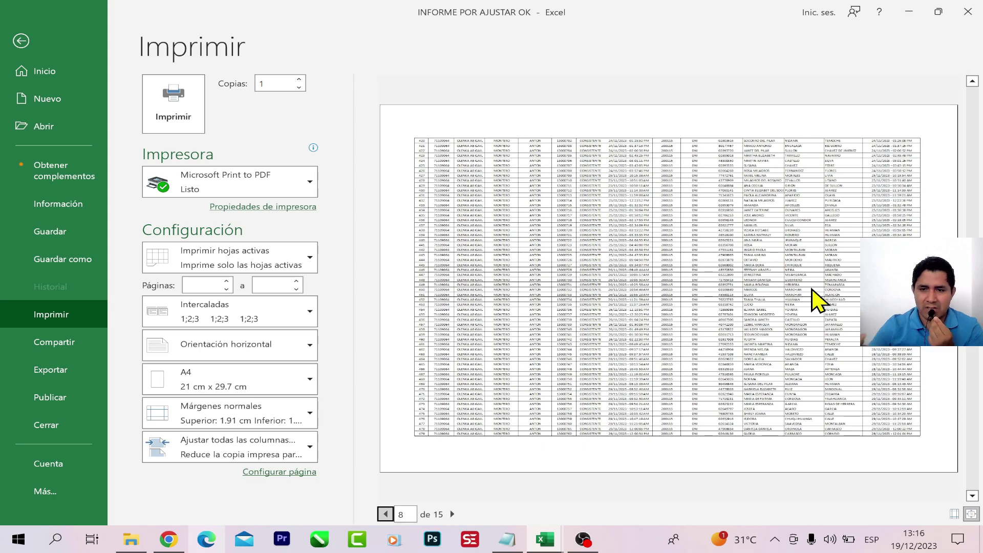
click(385, 514)
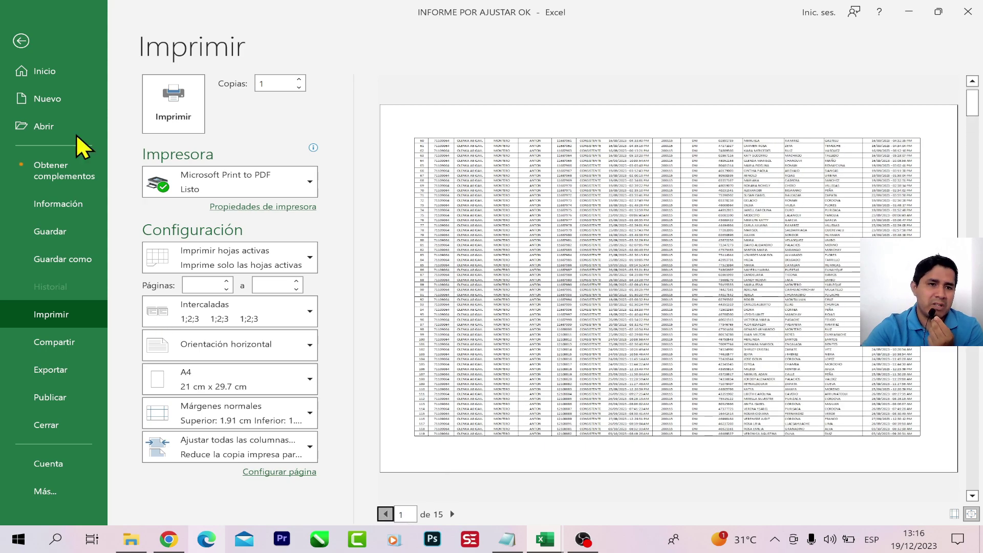
click(21, 41)
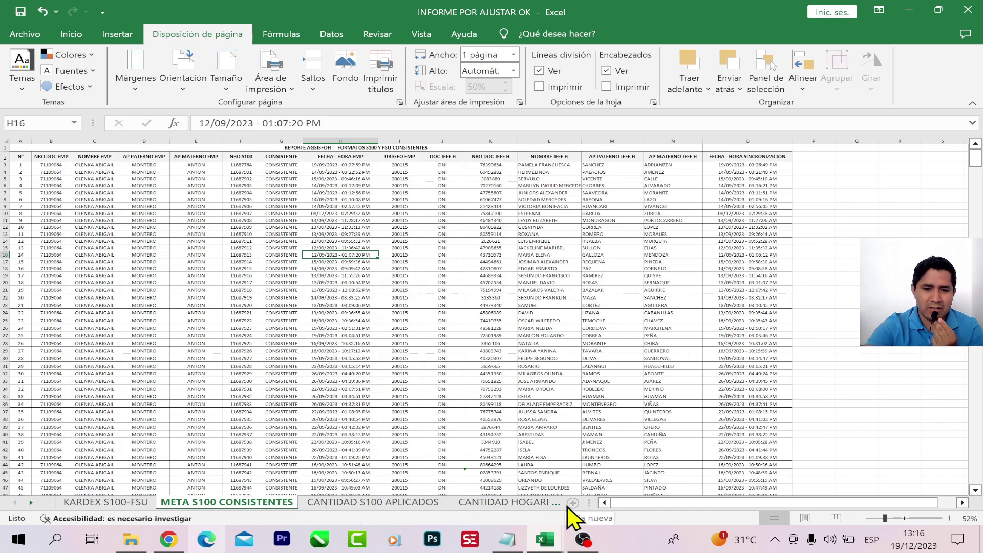
key(ctrl+Page_Down)
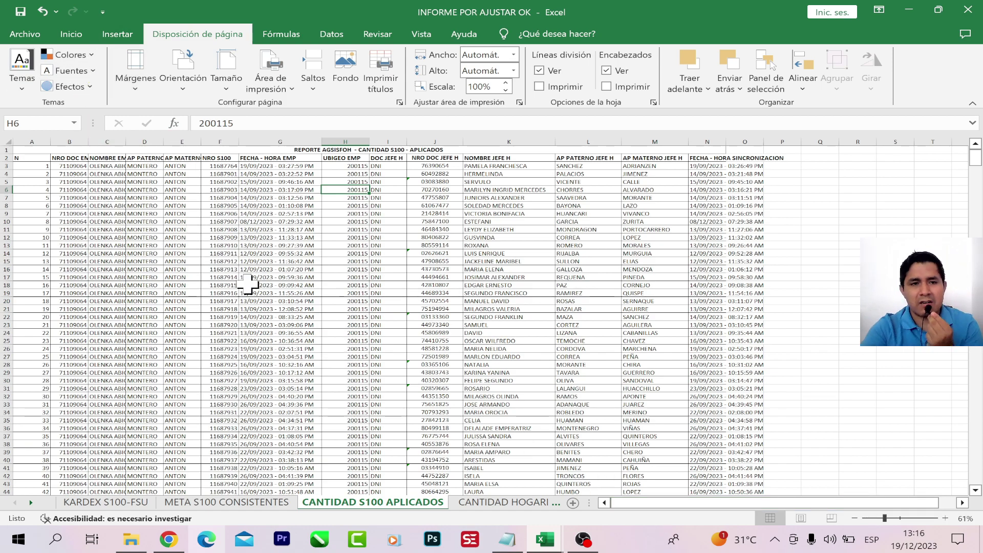
click(320, 298)
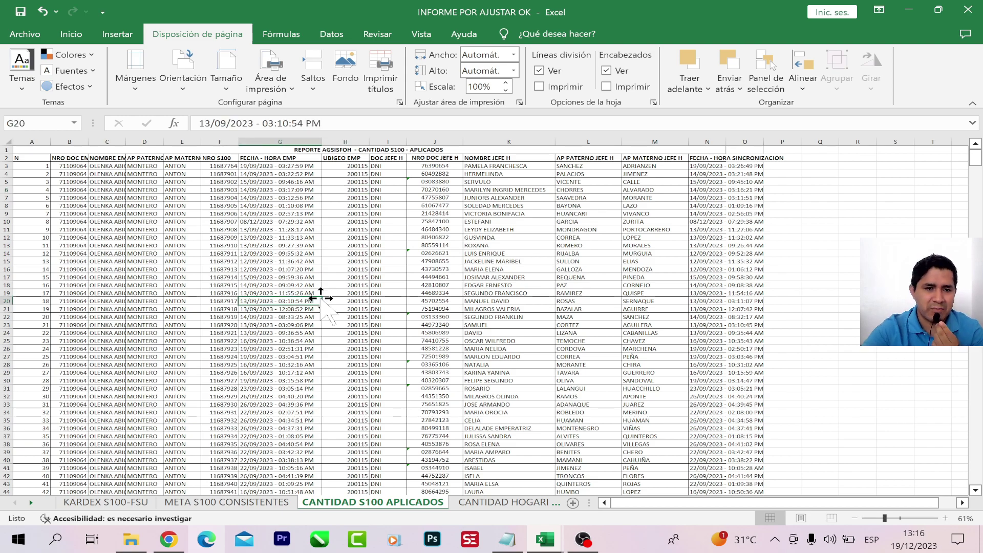
scroll(134, 165, down, 15)
click(134, 166)
scroll(228, 371, down, 10)
scroll(231, 368, down, 20)
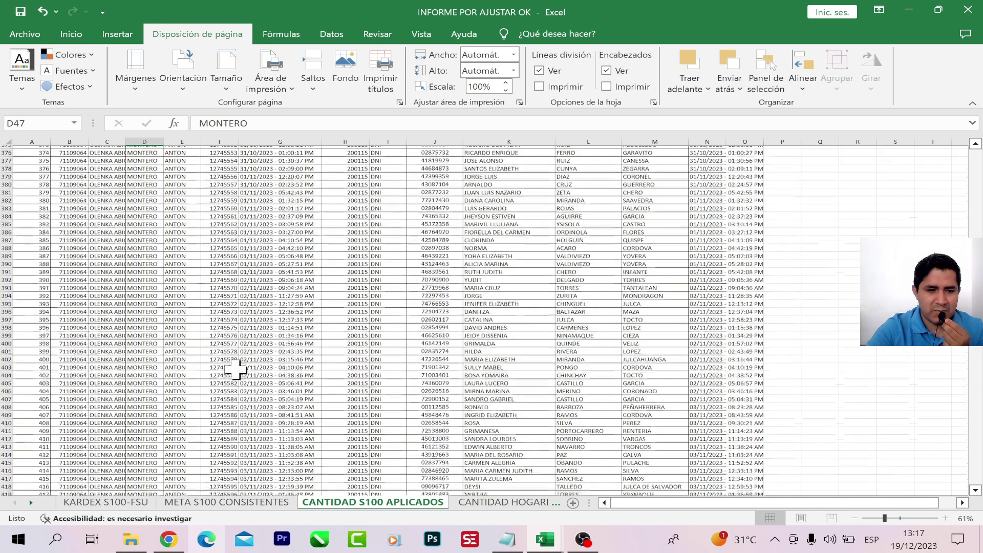
scroll(235, 369, down, 20)
click(236, 371)
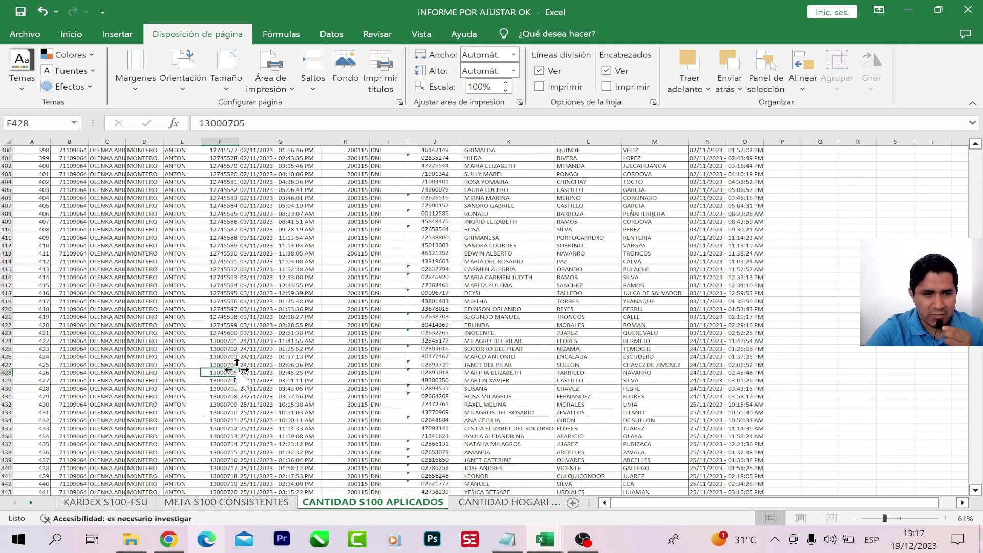
key(ctrl+Up)
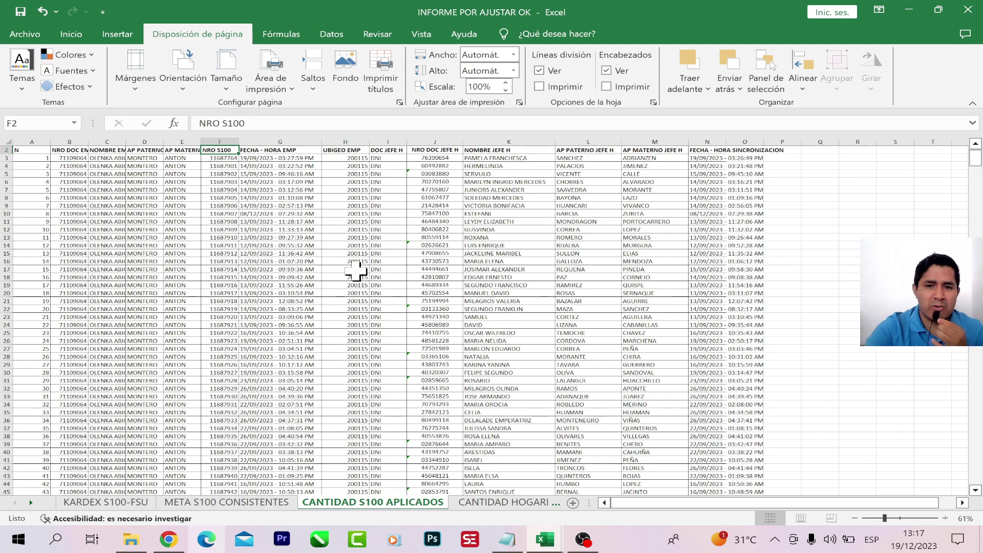
click(71, 34)
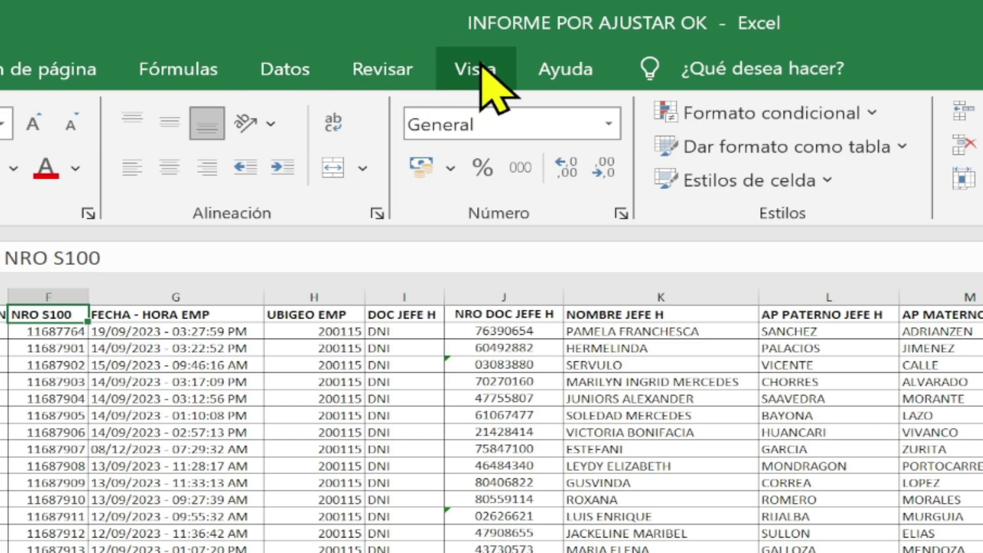
- Switch the sheet to page break preview and set the page orientation to landscape
click(422, 32)
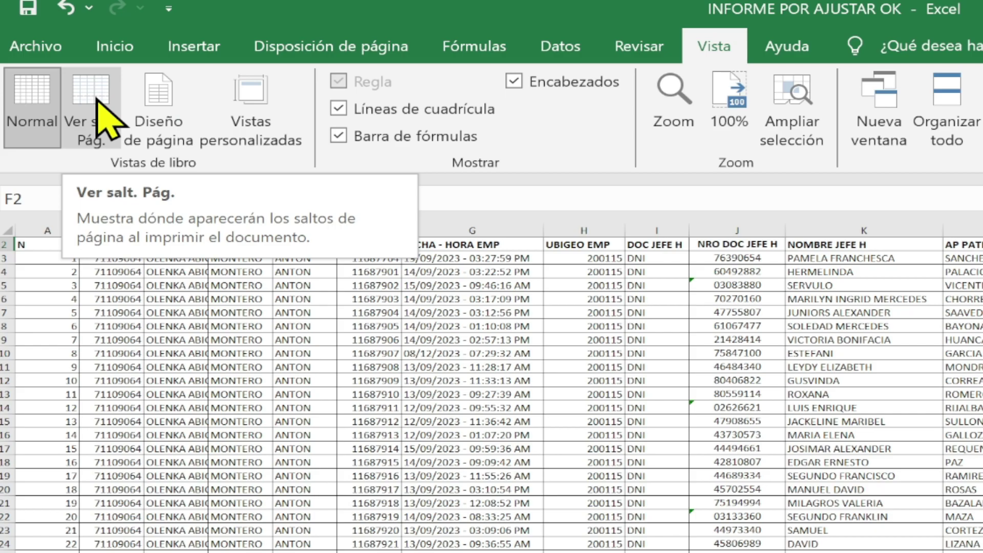
click(97, 102)
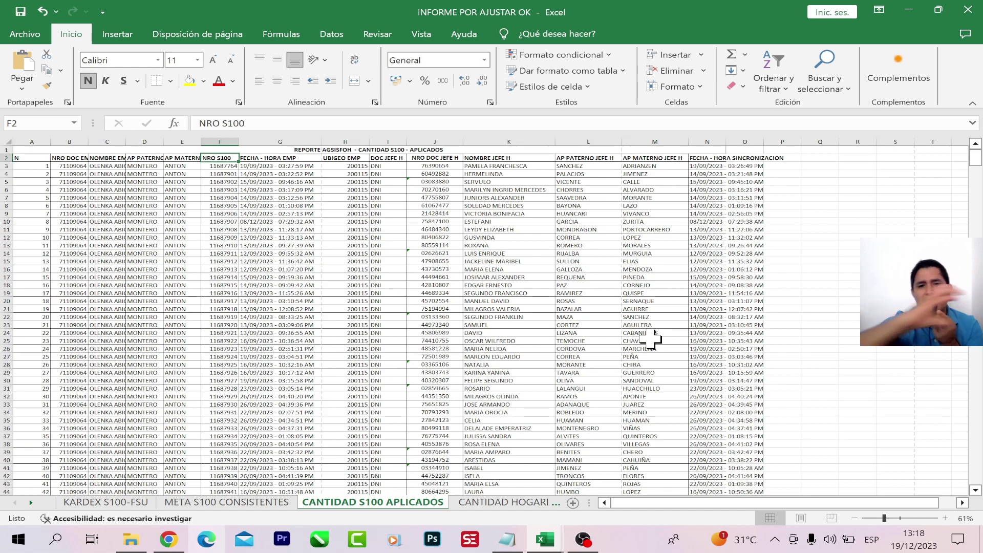
click(191, 34)
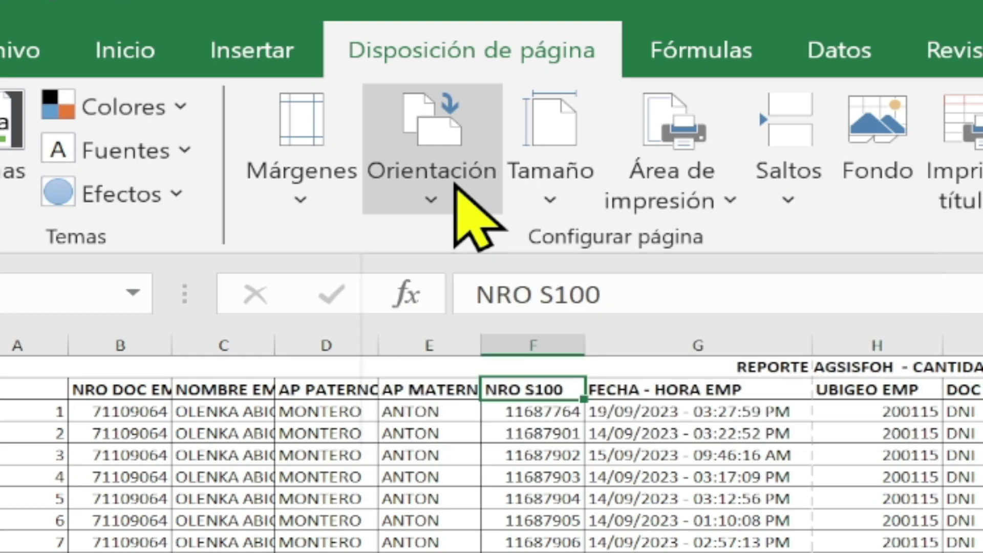
click(192, 83)
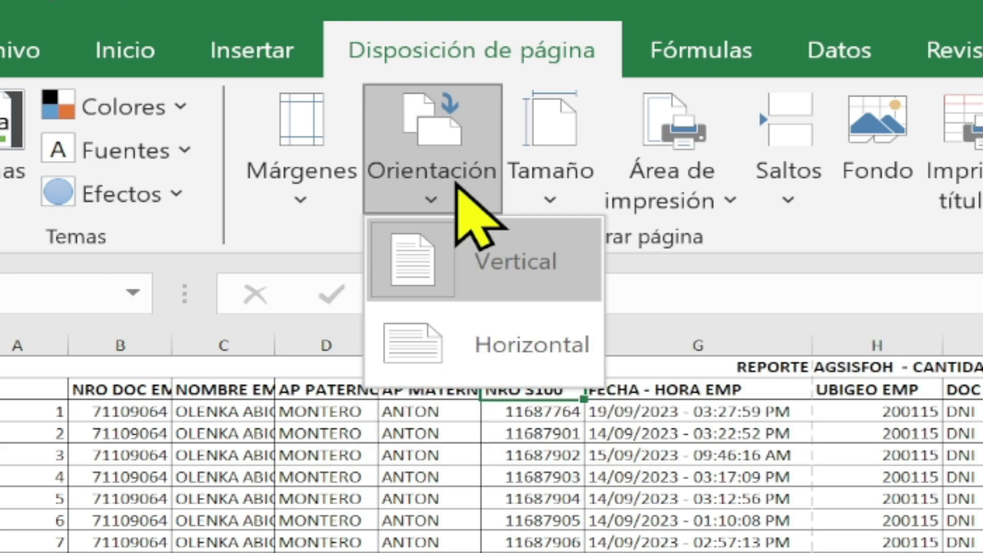
click(508, 338)
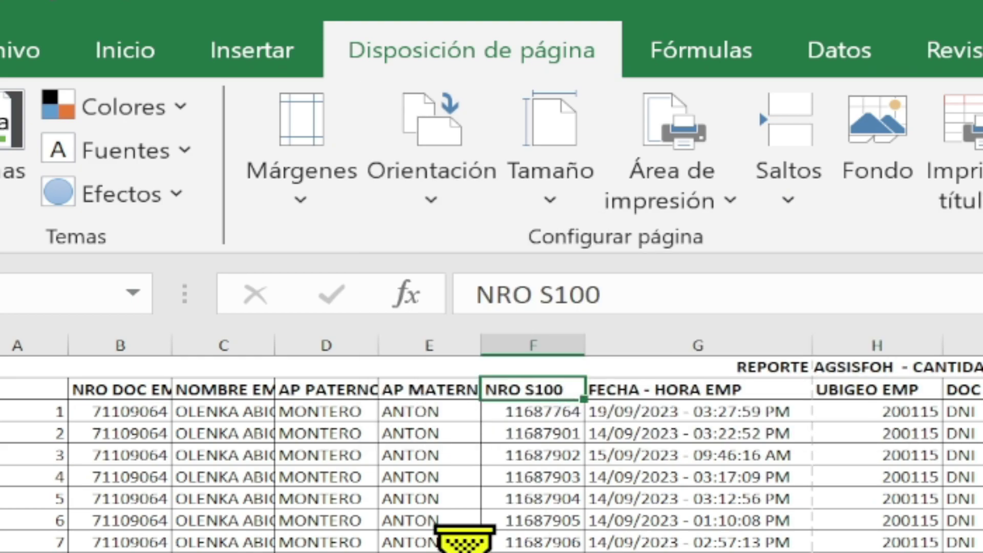
click(71, 34)
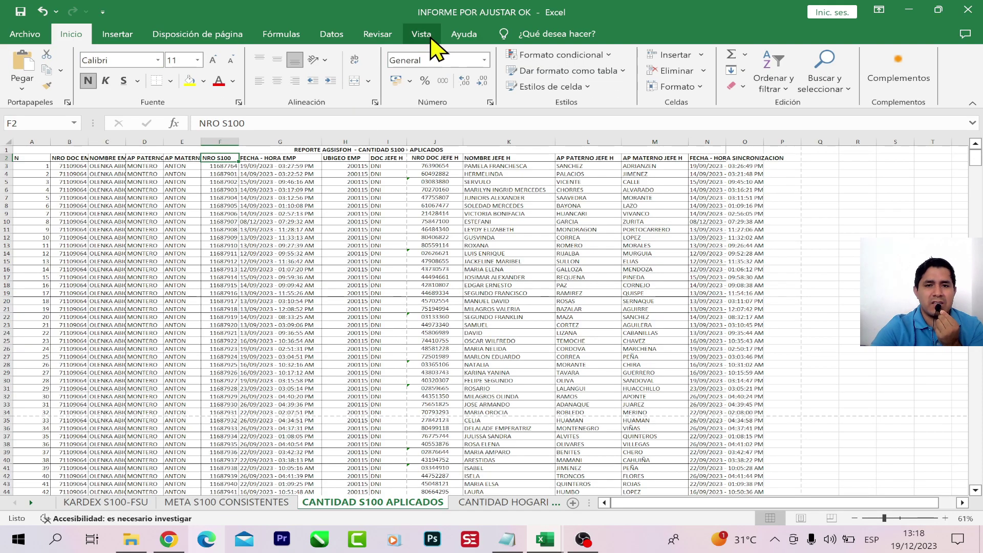
click(421, 33)
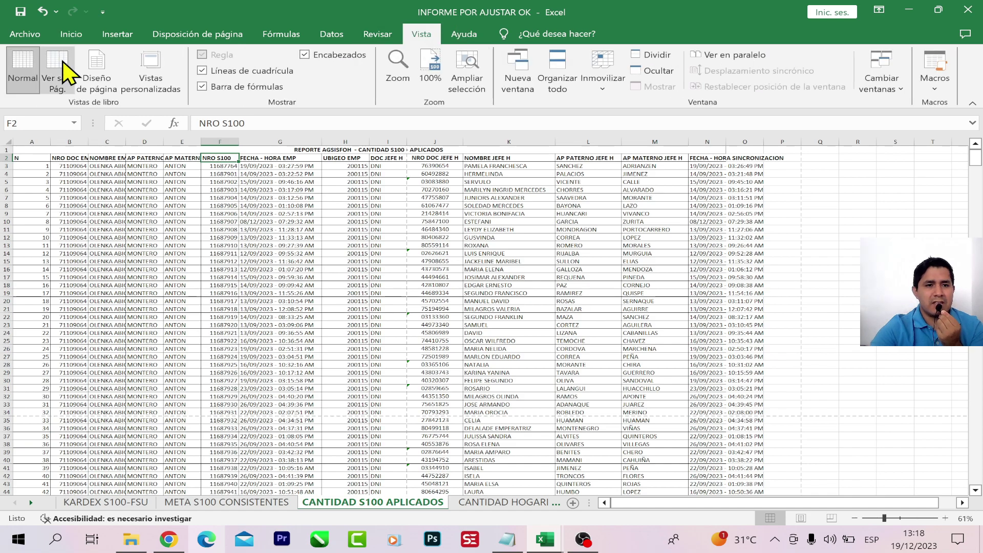
click(57, 71)
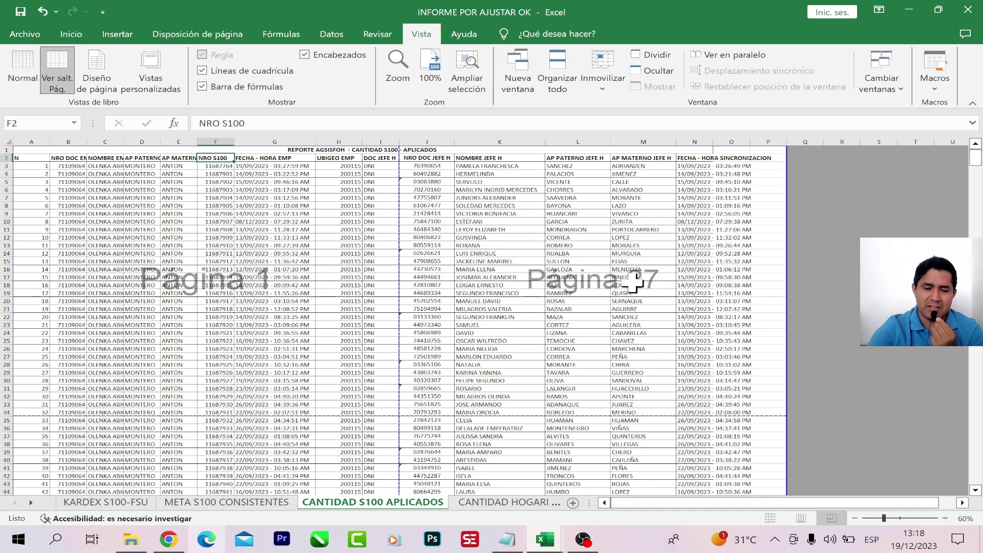
click(289, 261)
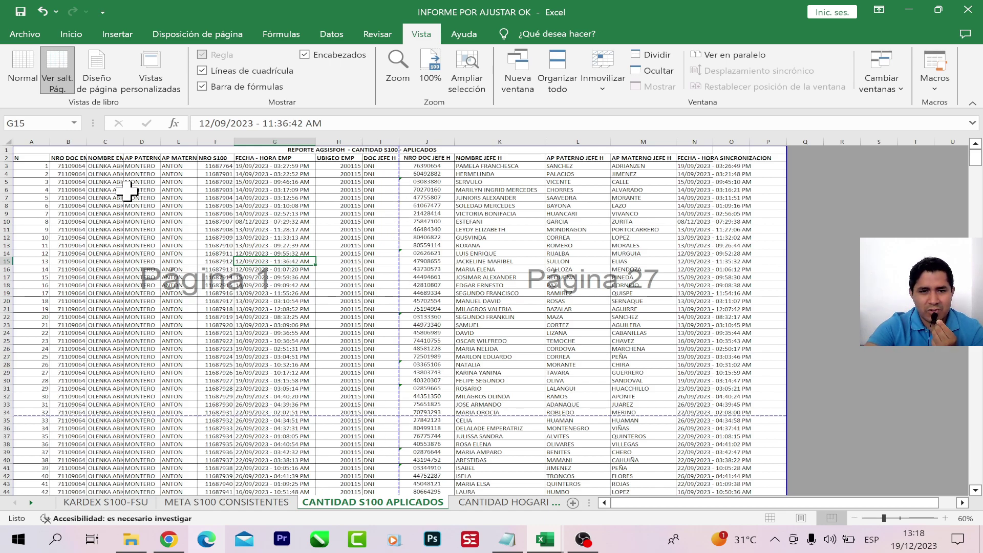
- Drag the I/J page break right so columns A through O fit one page width
click(399, 200)
drag(438, 202, 789, 225)
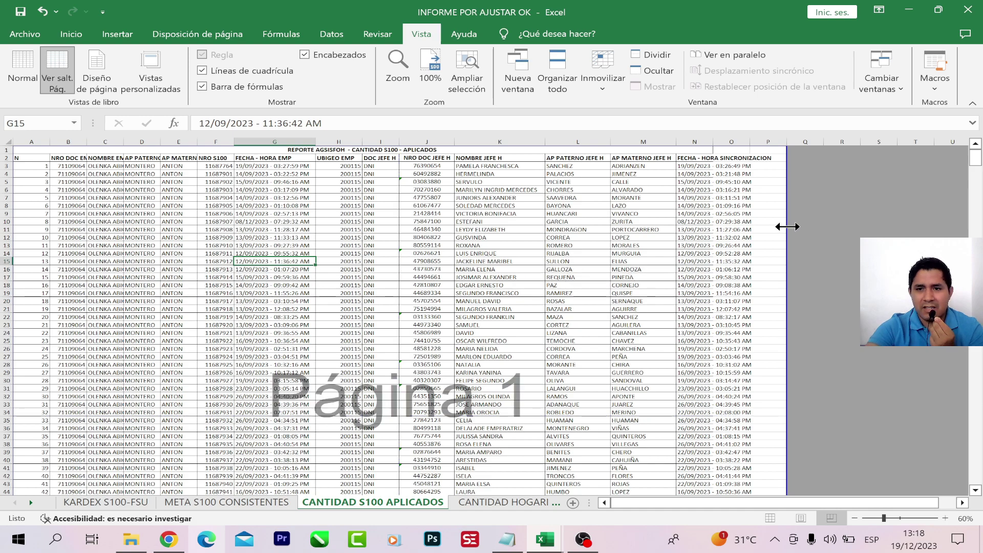
scroll(445, 328, down, 8)
scroll(445, 328, down, 12)
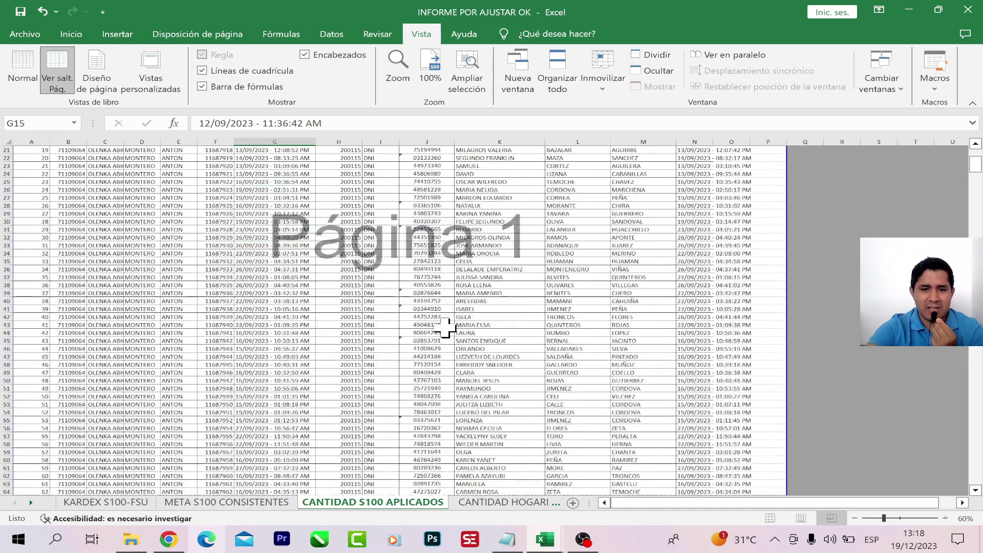
scroll(445, 327, down, 13)
scroll(445, 328, up, 8)
scroll(445, 325, up, 12)
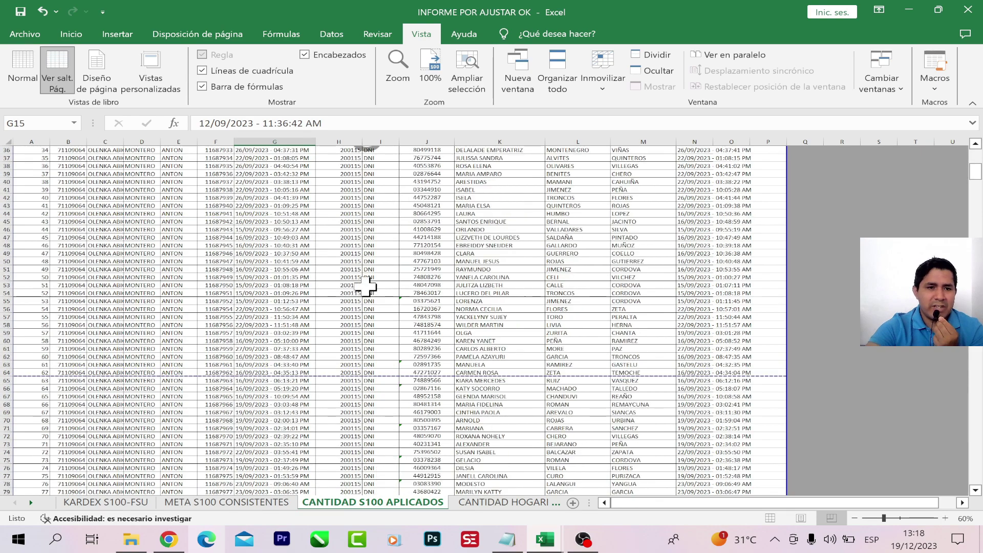
scroll(367, 286, up, 8)
click(21, 34)
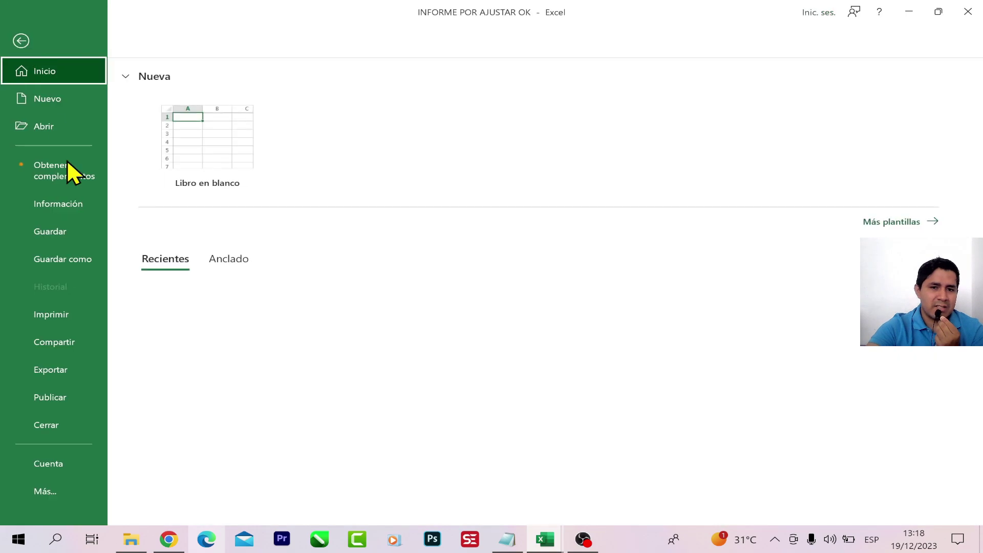
- Check the 14-page landscape print preview and return to the worksheet
click(78, 314)
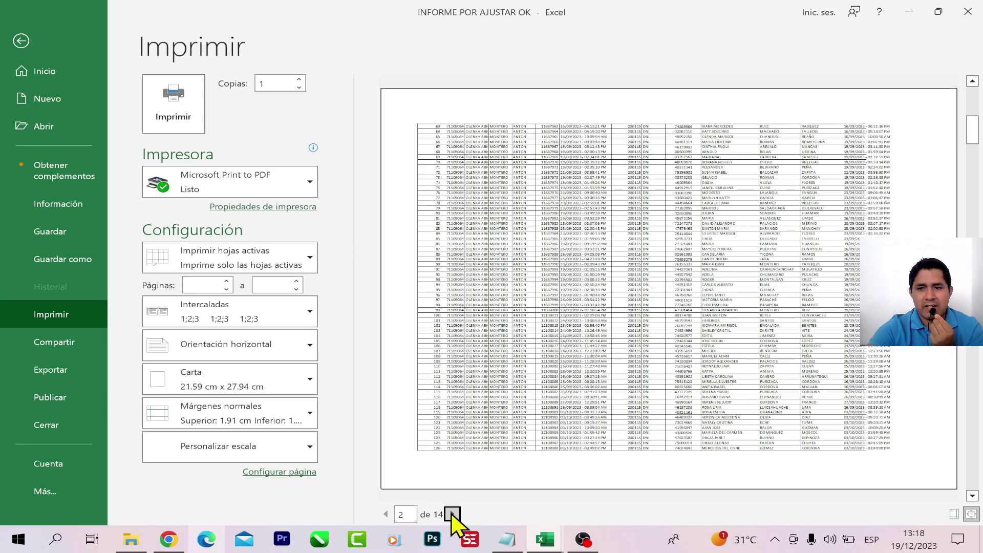
click(451, 514)
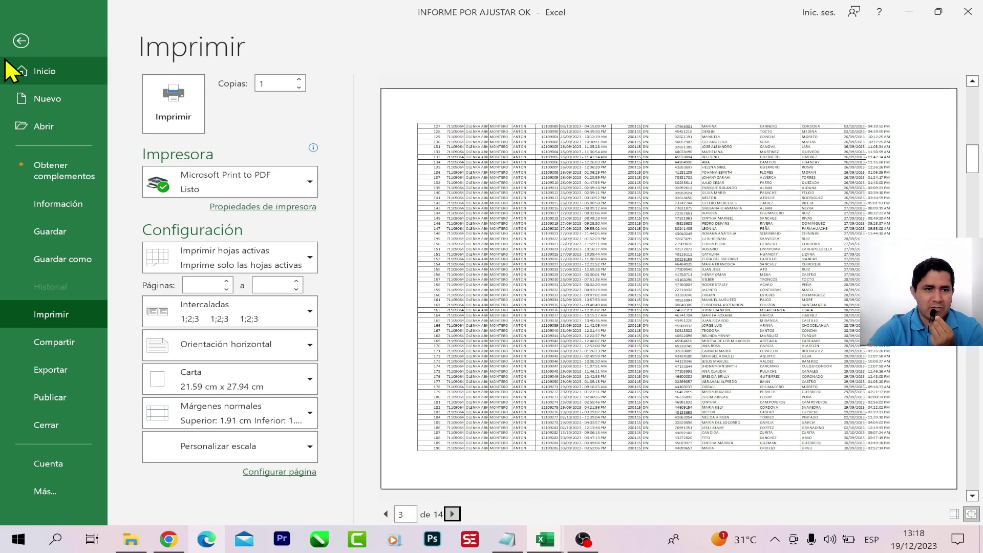
click(21, 41)
scroll(680, 313, up, 1)
scroll(680, 313, up, 4)
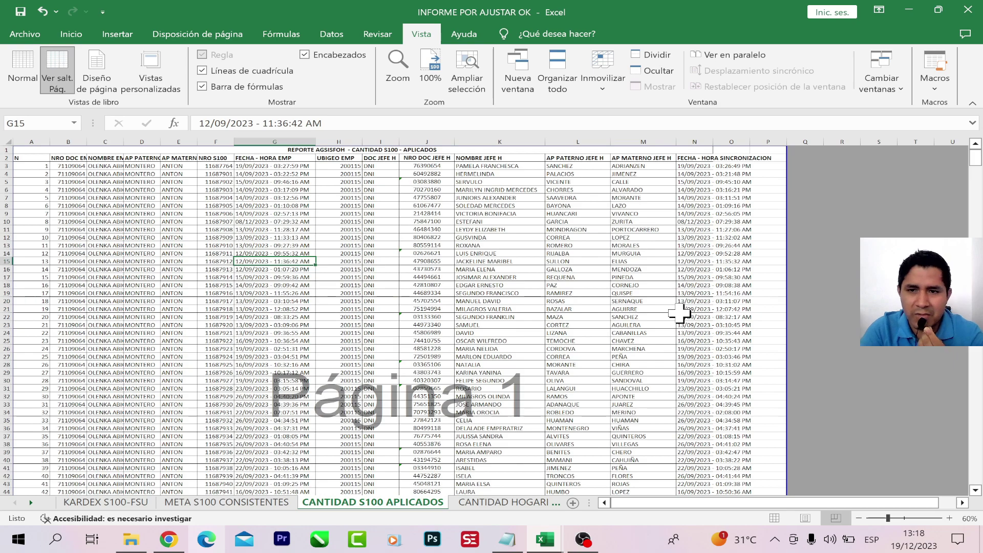
- Merge and centre the FECHA - HORA SINCRONIZACION heading across N2:O2
click(702, 151)
click(707, 157)
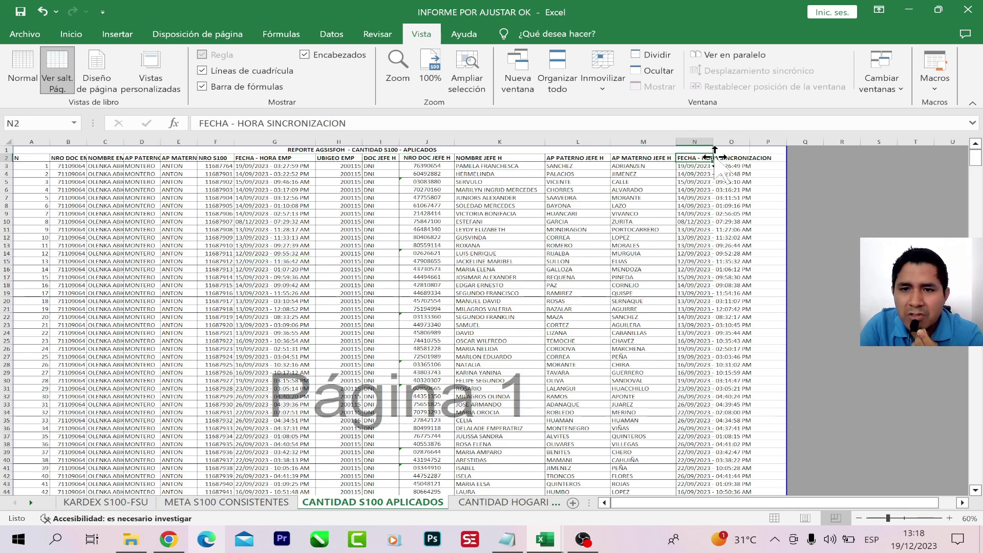
drag(701, 158, 732, 158)
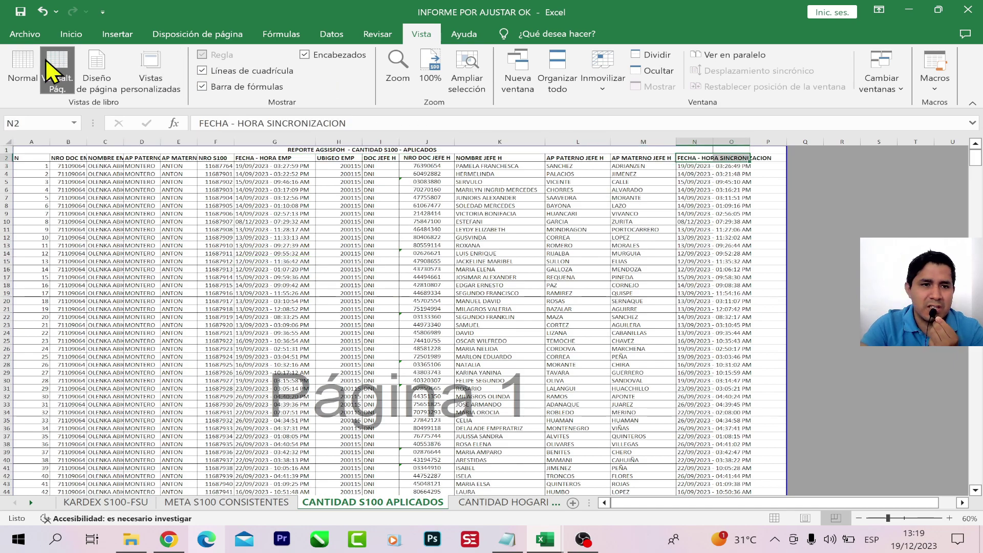
click(71, 34)
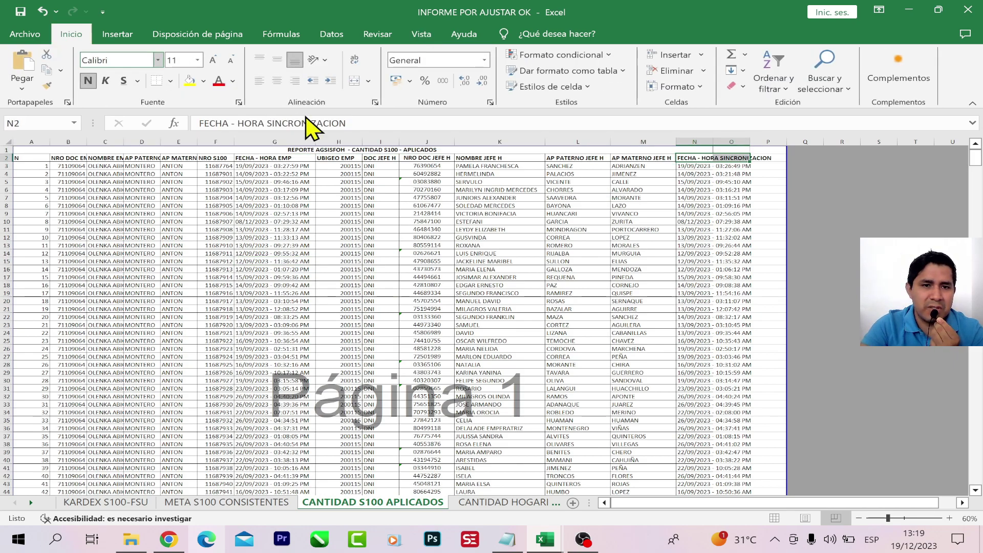
click(357, 84)
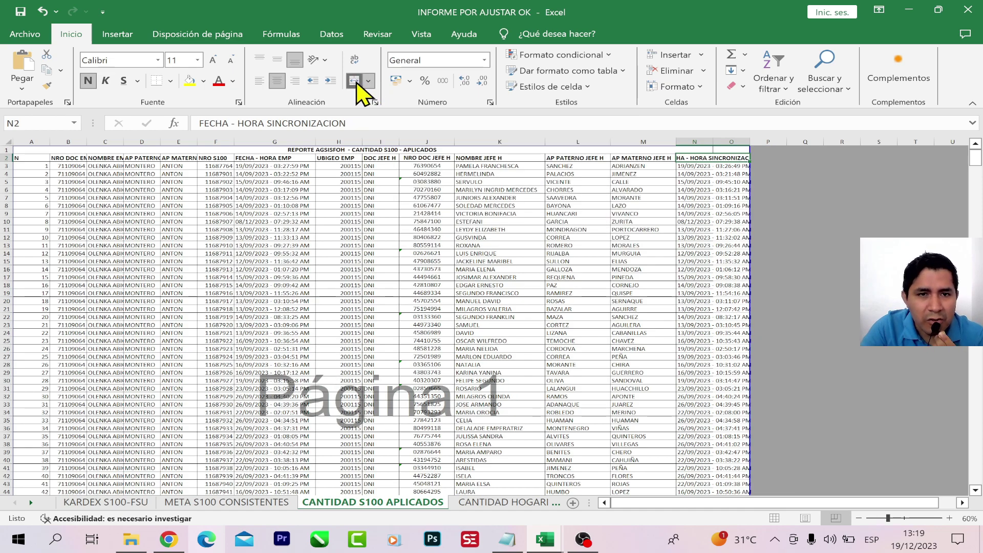
click(368, 82)
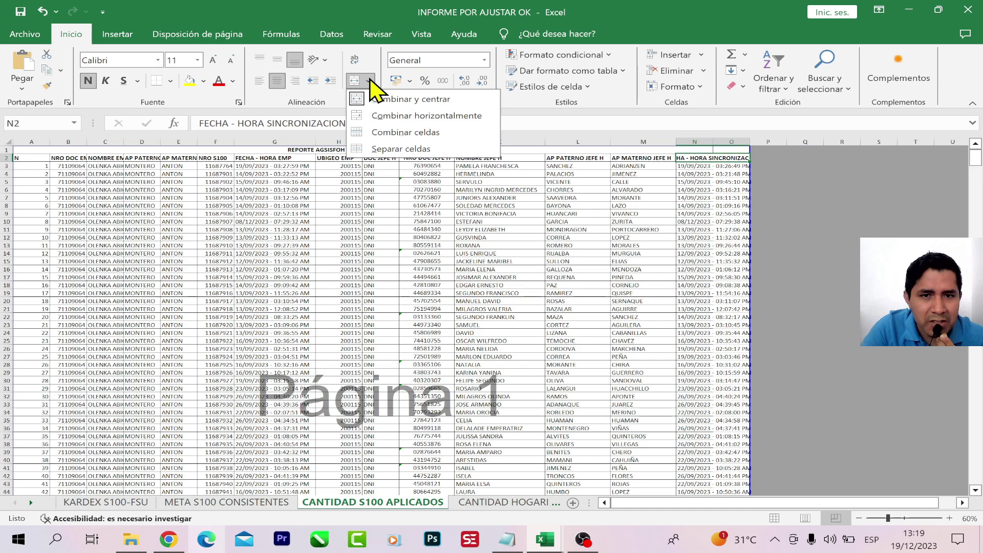
click(738, 226)
click(701, 214)
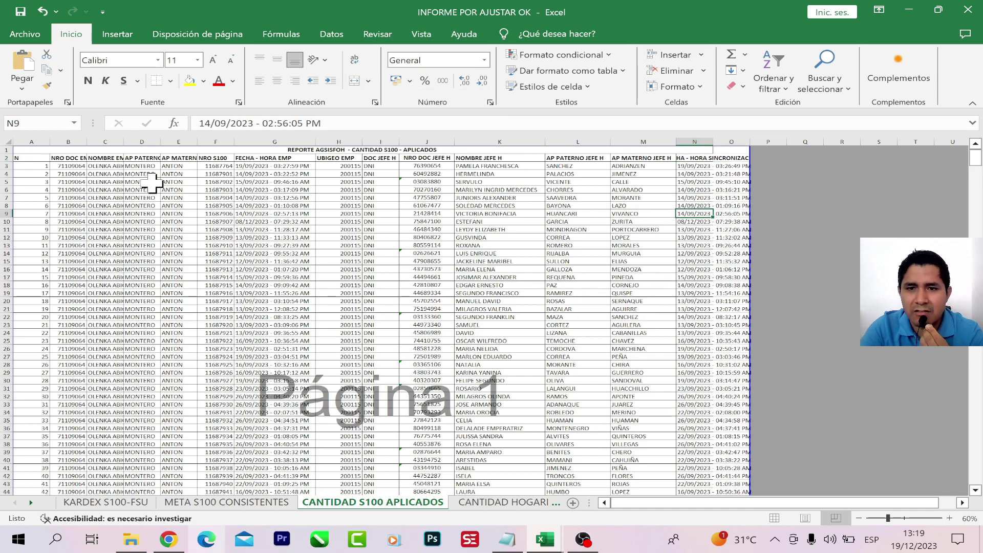
- Preview the printout again to confirm the merged heading in the 14-page layout
click(35, 39)
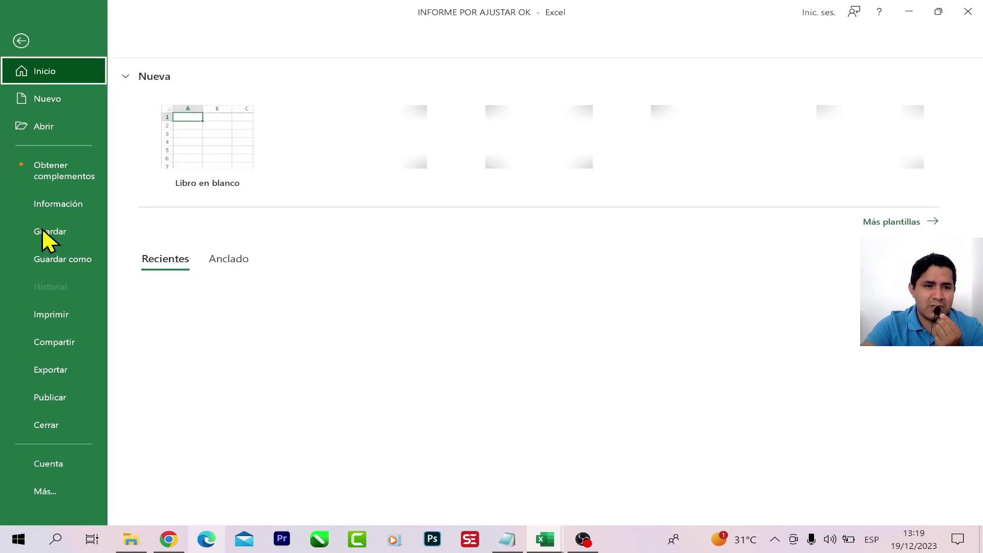
click(51, 314)
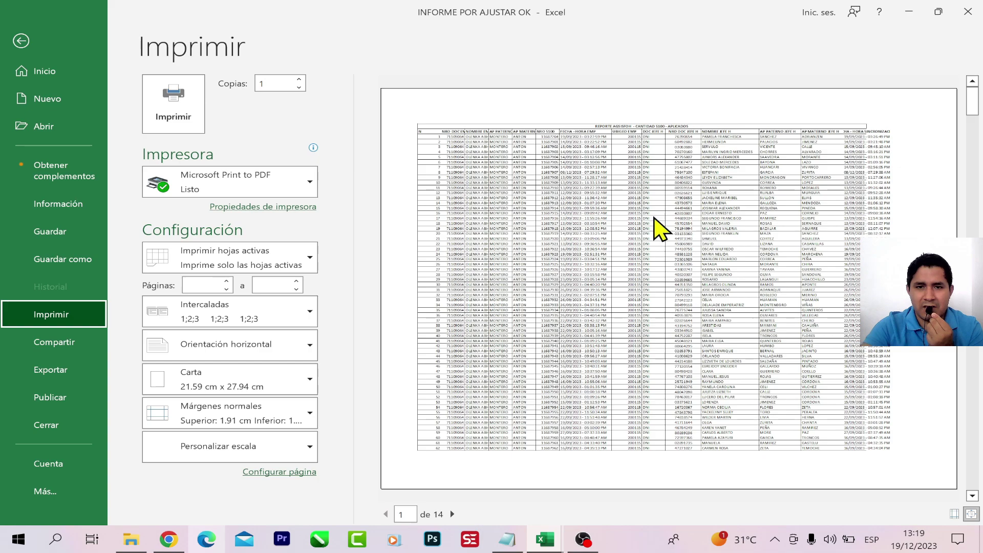
click(20, 41)
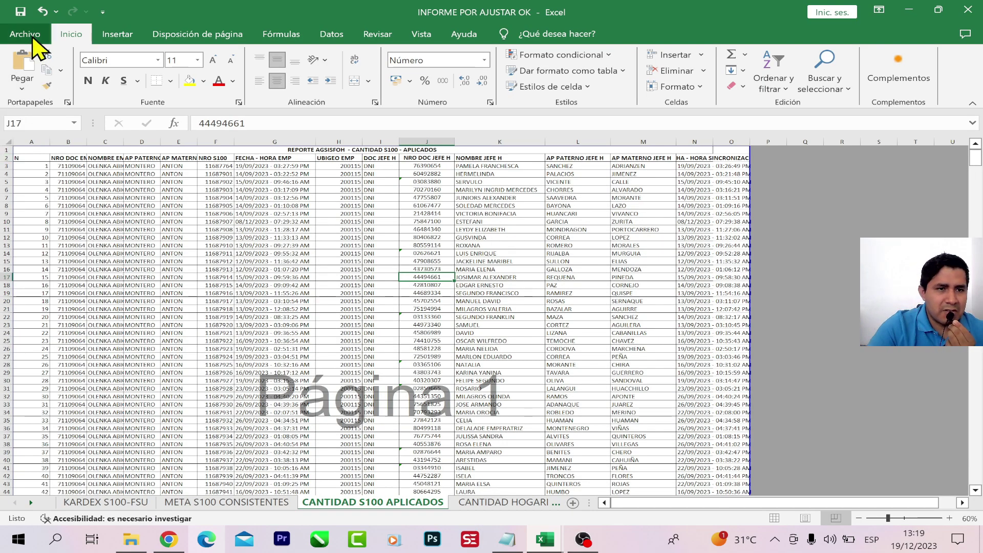
click(25, 34)
- Check the print preview, then return to the sheet and zoom to 72%
click(57, 320)
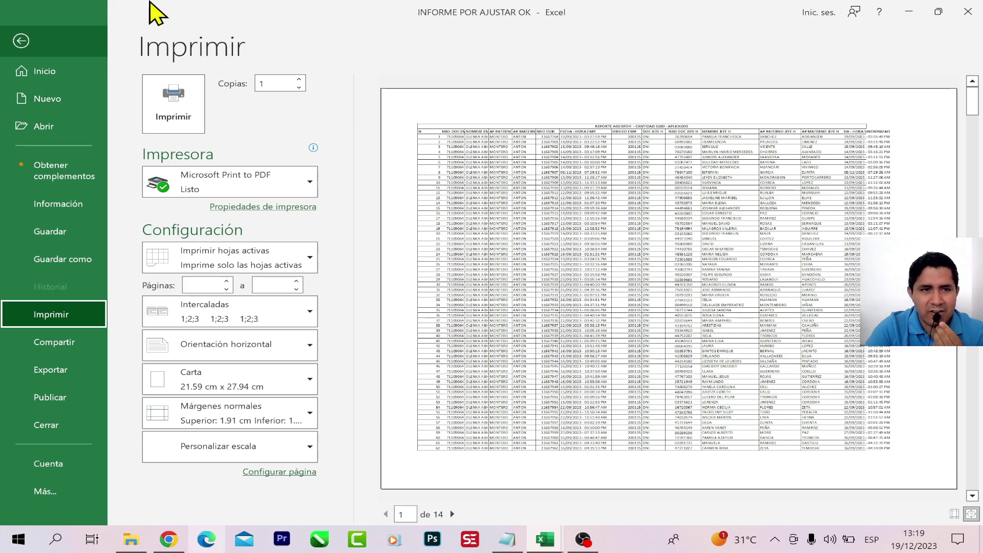
click(42, 34)
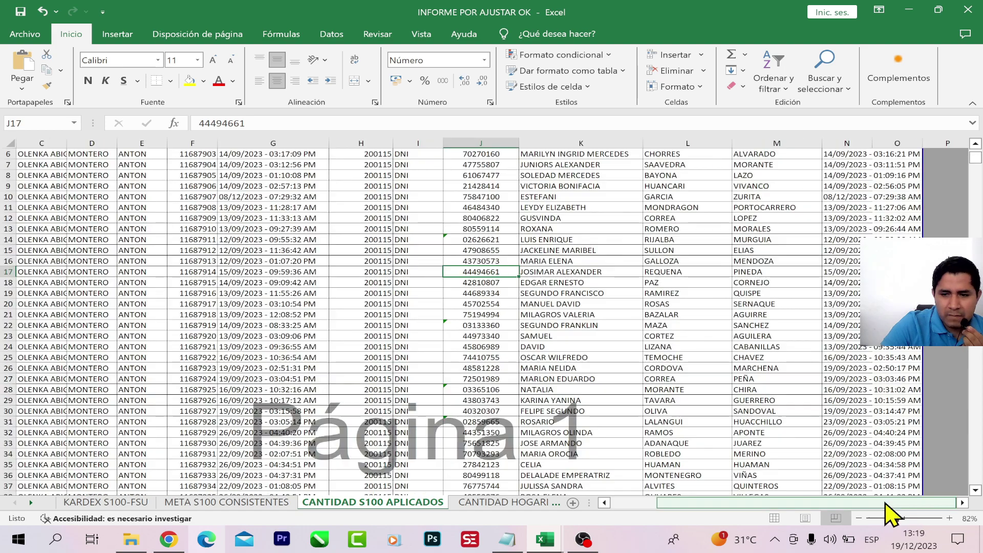
drag(888, 518, 882, 518)
scroll(181, 300, up, 2)
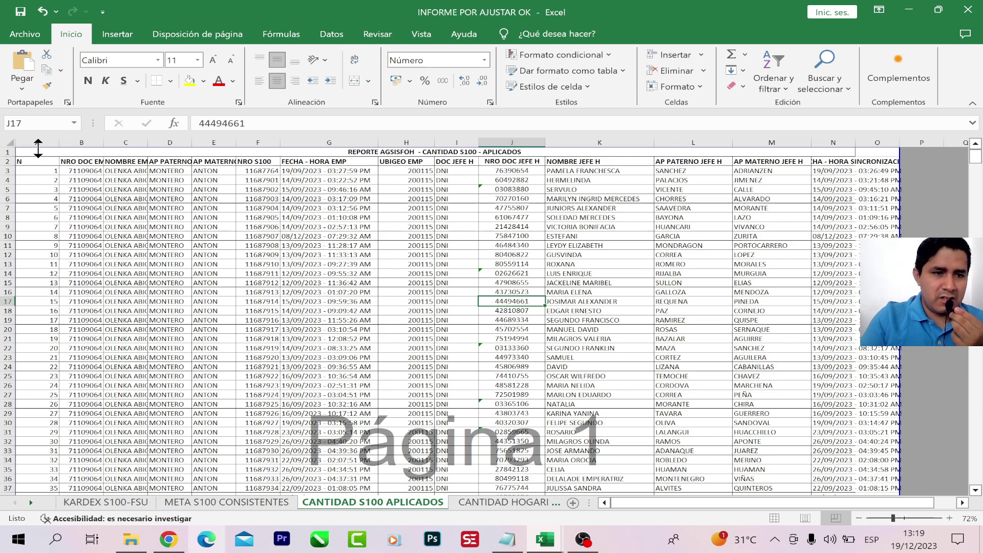
- Widen column B slightly and select data rows 3 through 872
click(86, 151)
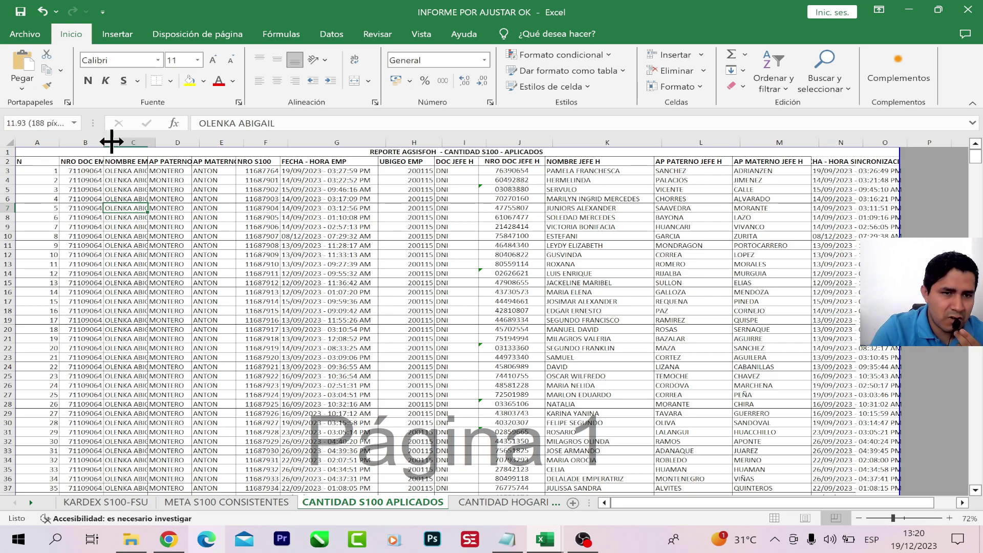
drag(104, 141, 112, 142)
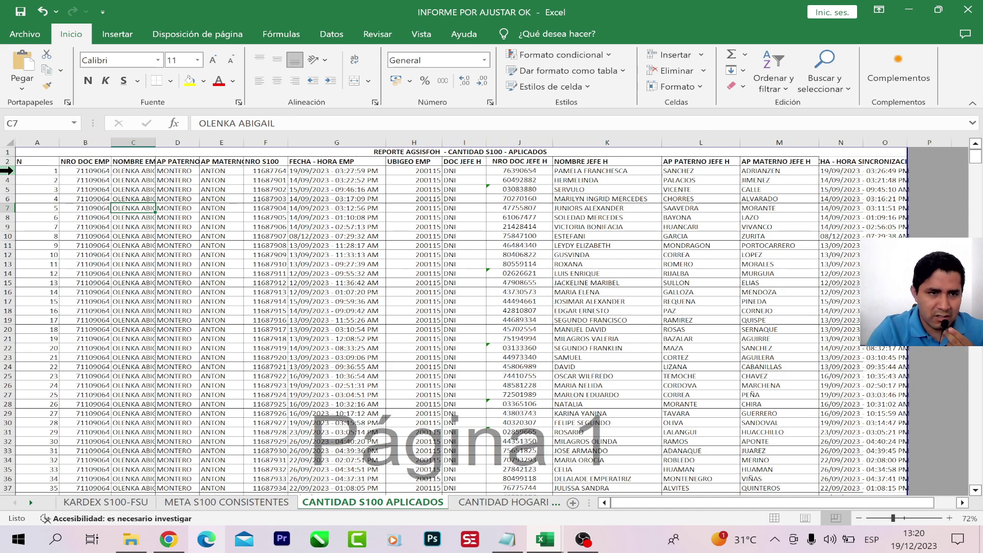
click(8, 170)
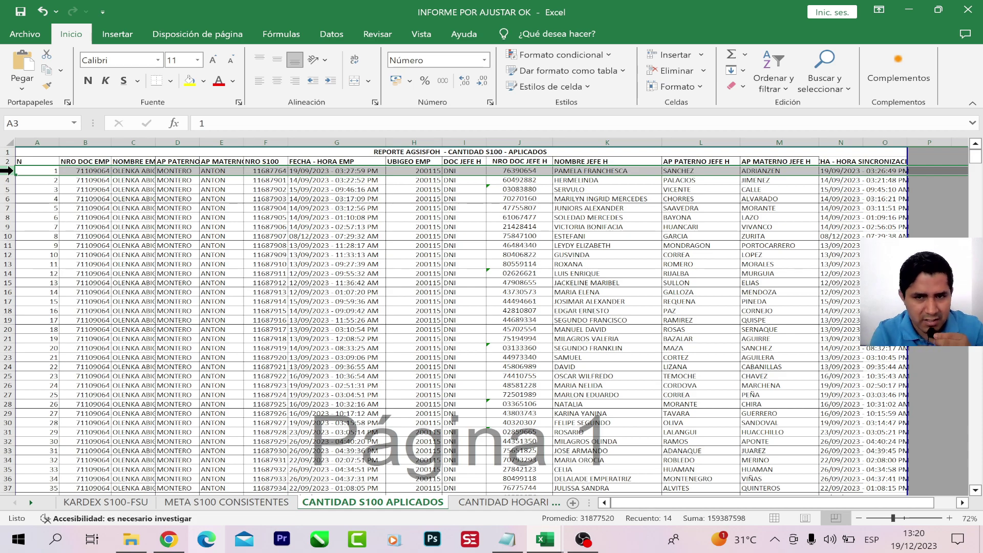
key(ctrl+shift+Down)
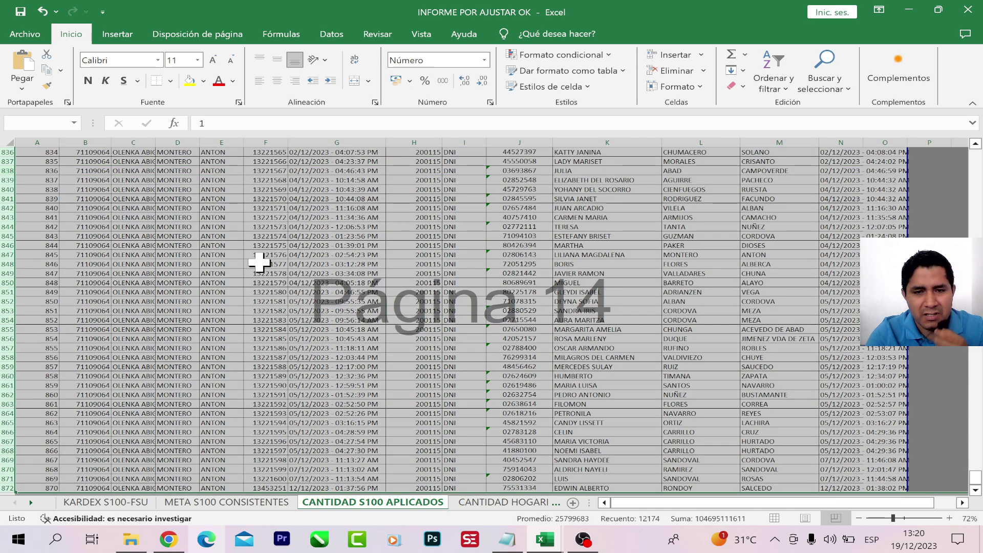
scroll(340, 303, up, 6)
scroll(333, 233, up, 9)
click(695, 87)
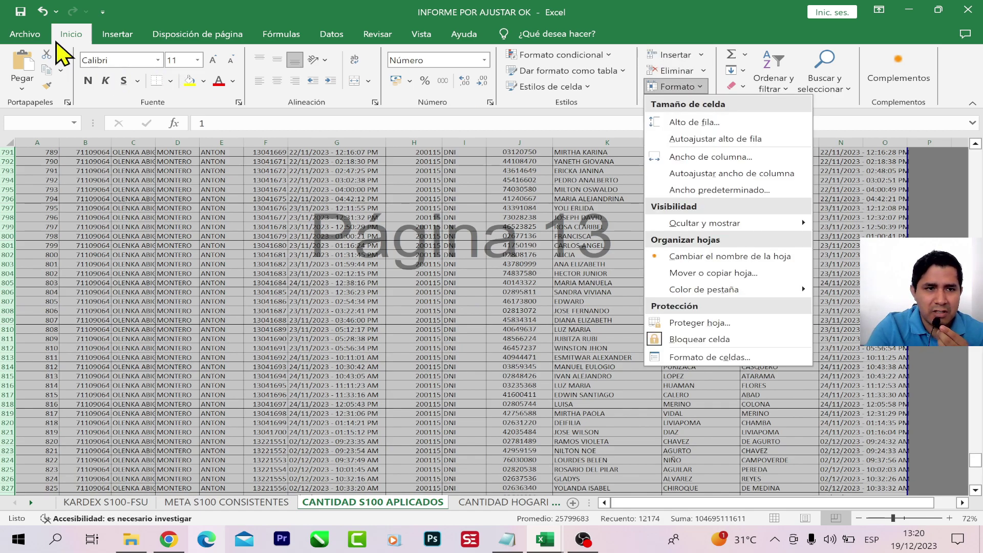
- Set the selected rows' height to 30 and centre their contents horizontally and vertically
click(72, 34)
click(706, 86)
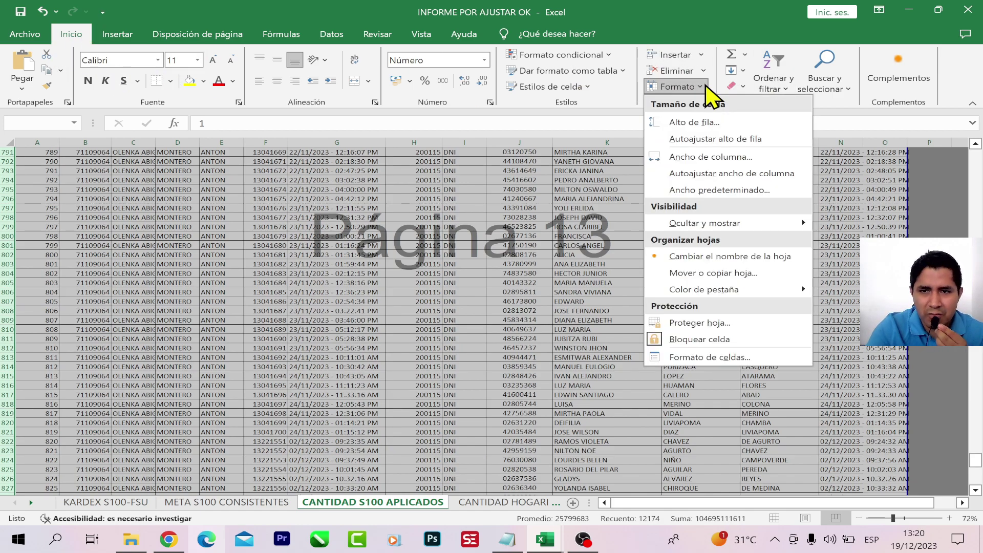
click(699, 123)
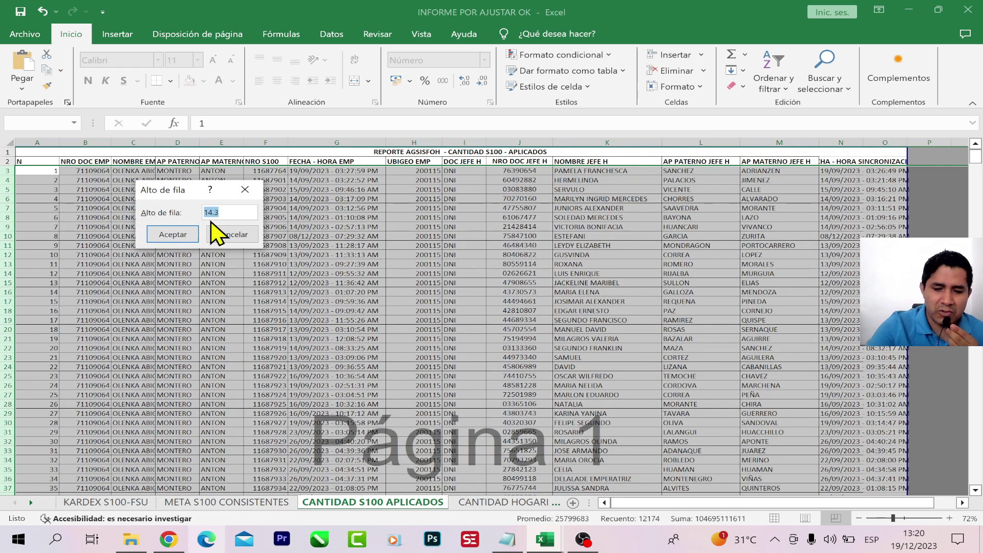
click(178, 238)
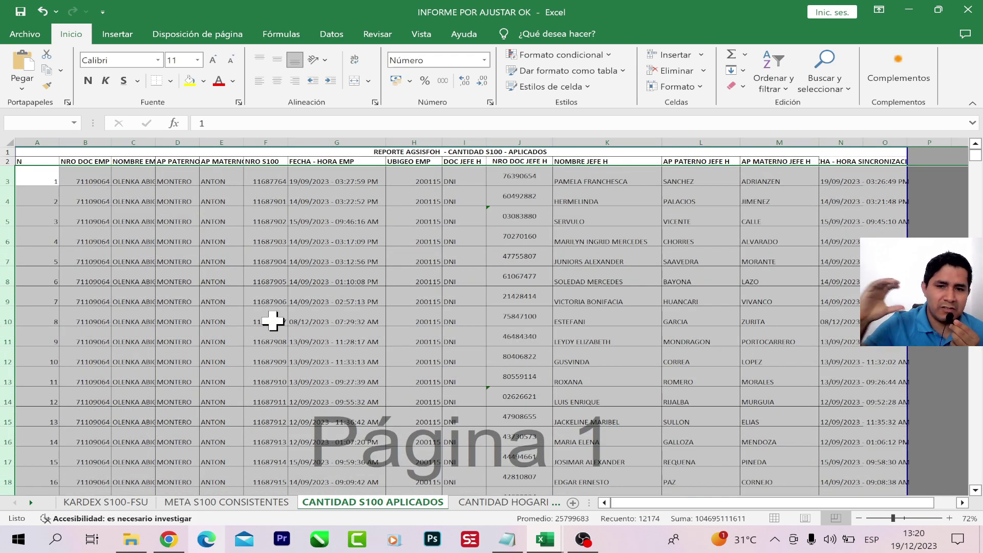
click(277, 81)
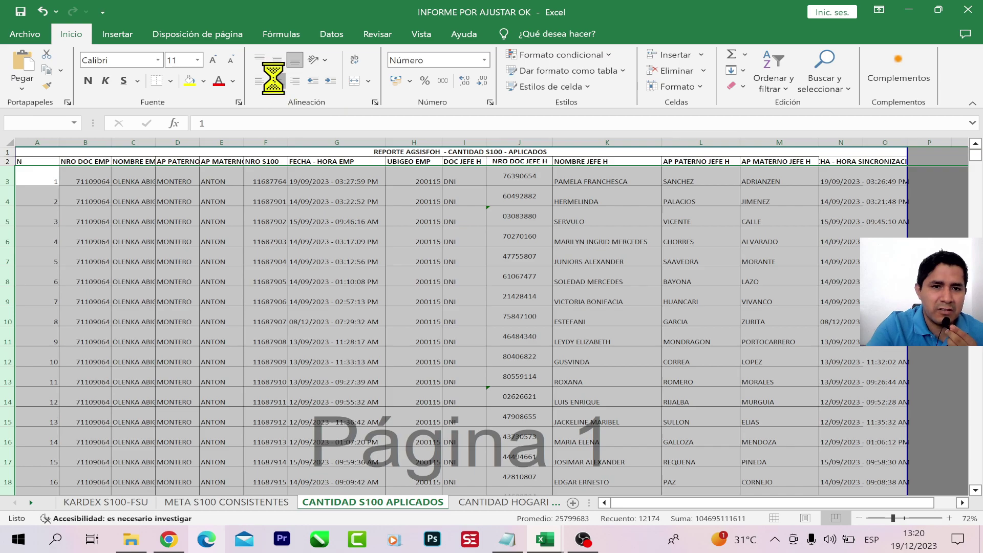
click(277, 60)
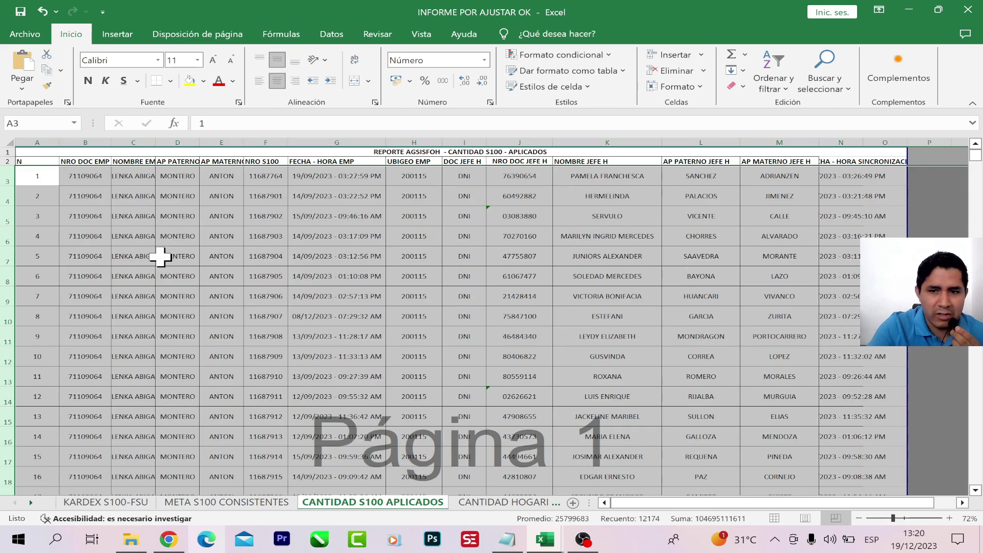
click(190, 262)
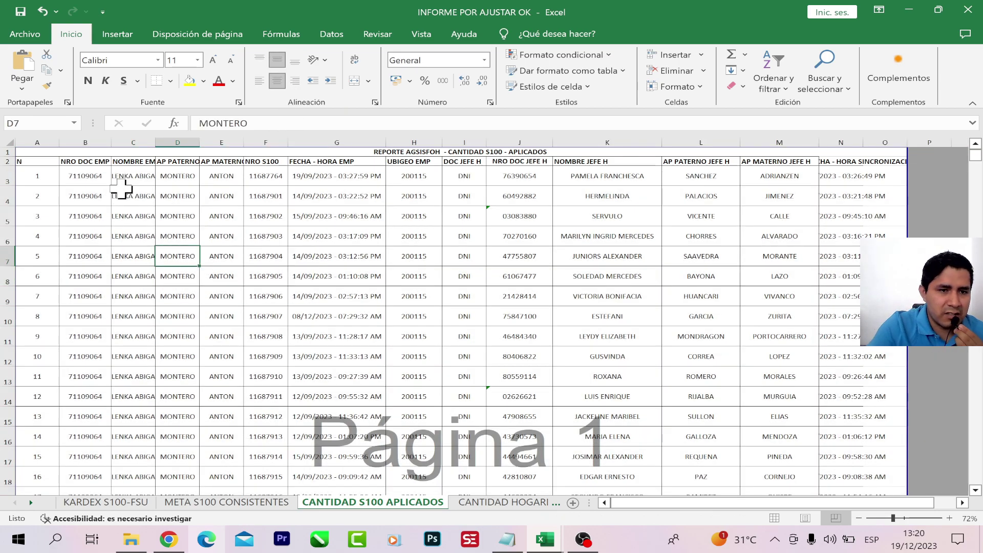
- Widen column C to show full employee names, check the 30-page preview, then narrow column A
drag(156, 140, 171, 140)
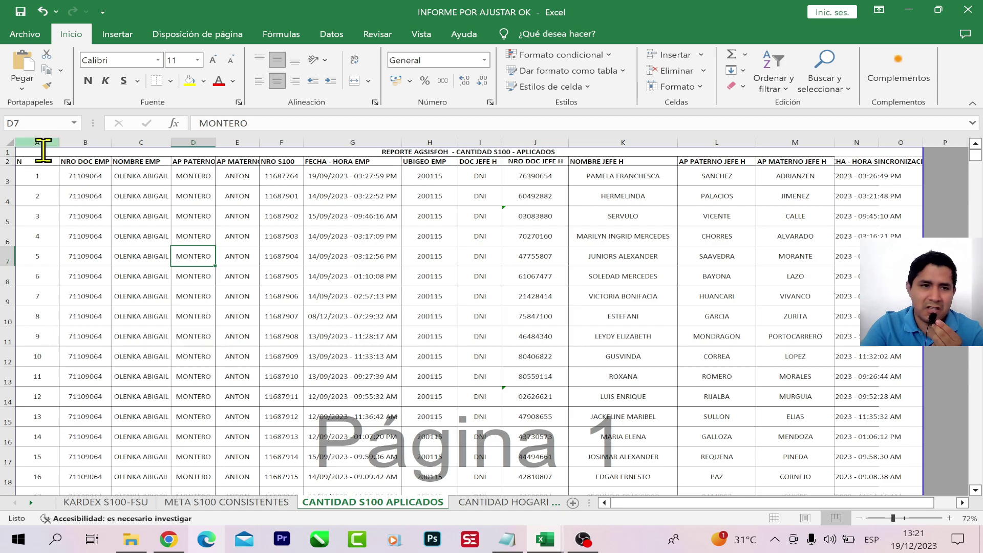
click(32, 37)
click(77, 313)
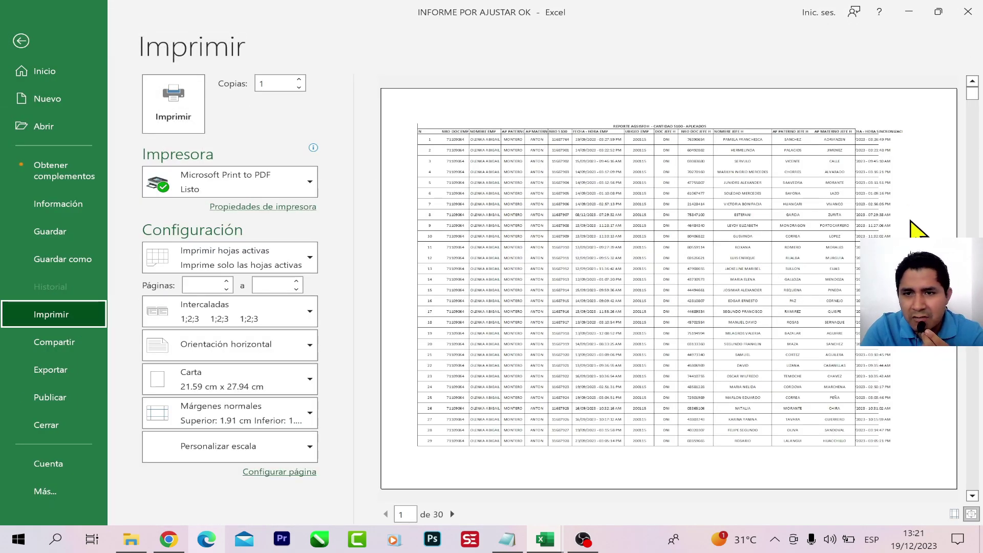
click(21, 40)
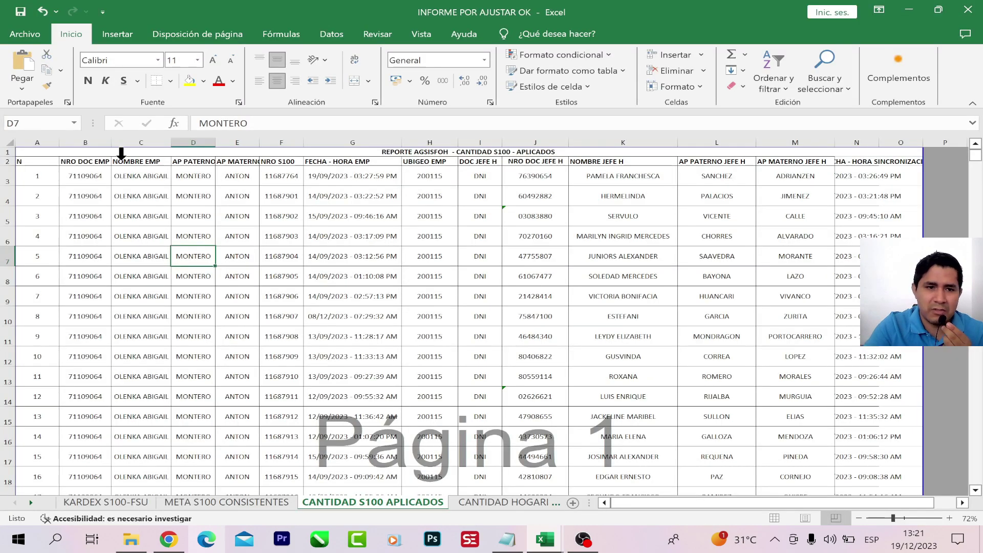
drag(58, 139, 33, 140)
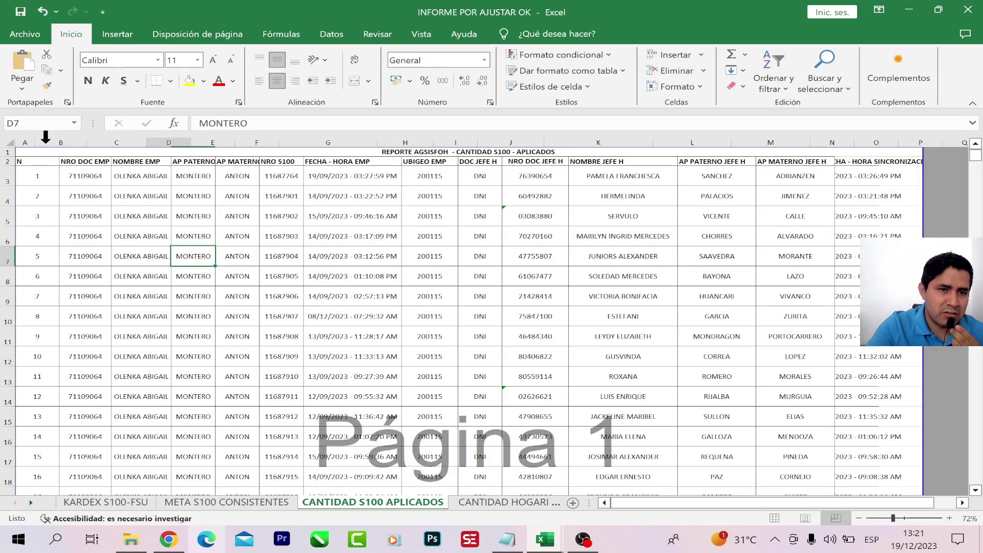
- Narrow column A and widen column N to fit full timestamps, confirming the preview stays 30 pages
click(230, 272)
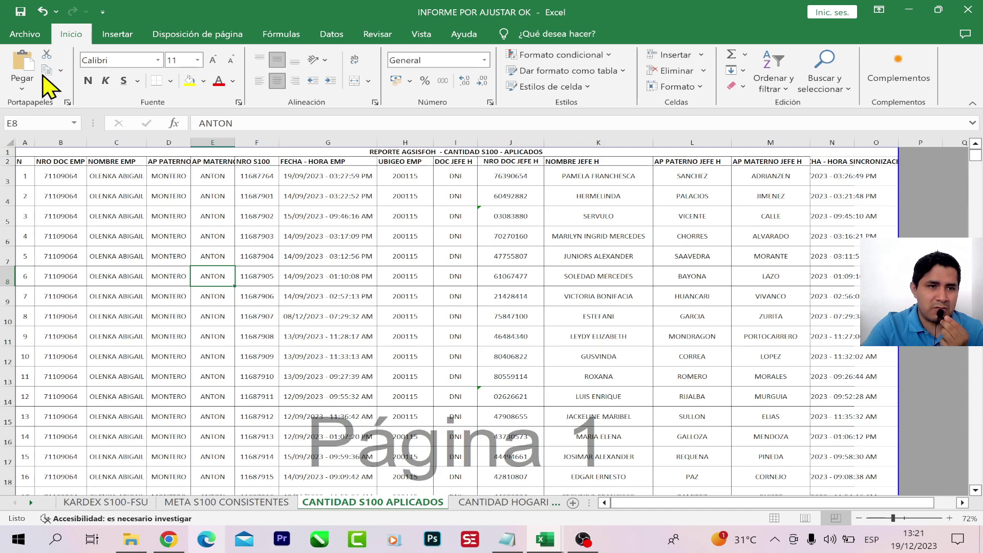
click(28, 35)
key(Escape)
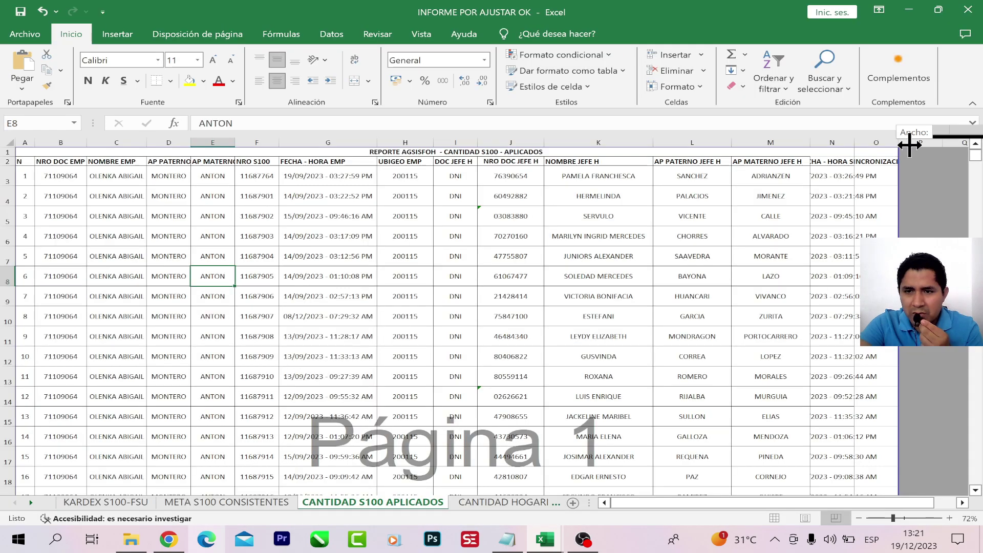
click(840, 177)
drag(854, 143, 916, 143)
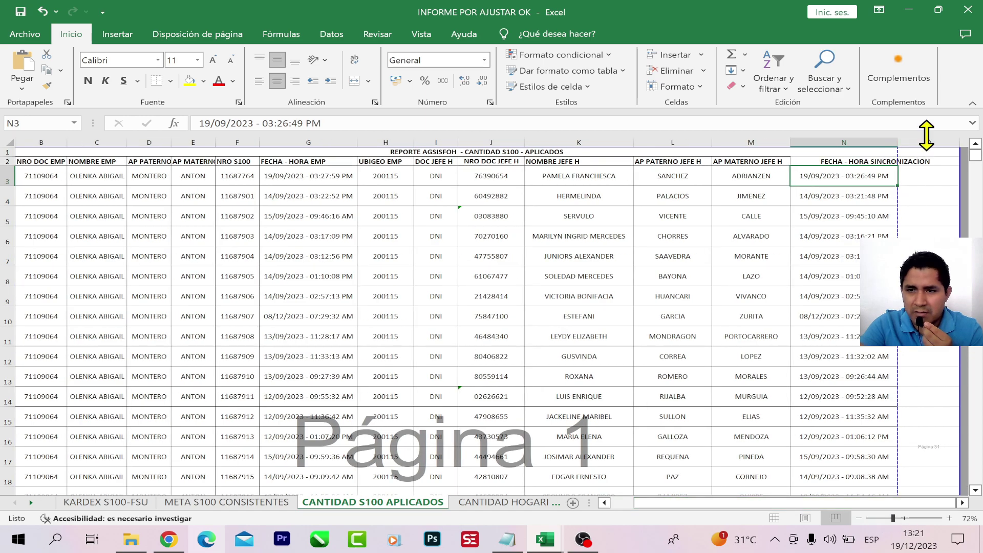
click(925, 141)
right_click(925, 141)
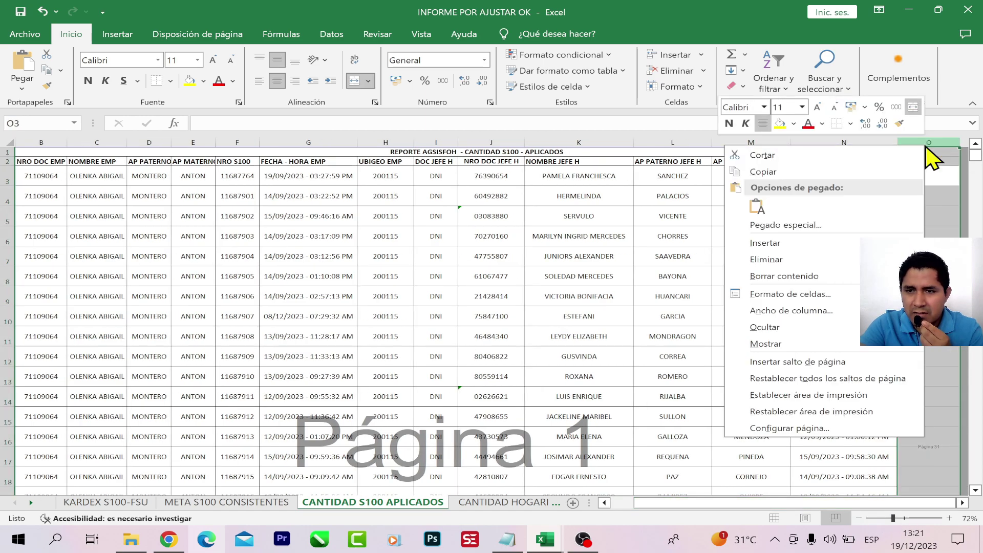
click(758, 257)
click(25, 34)
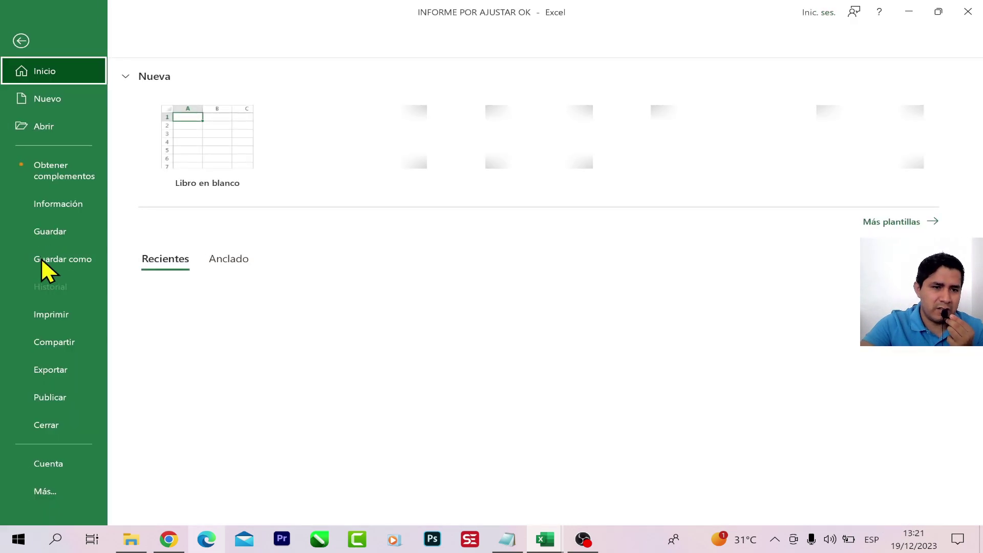
click(51, 314)
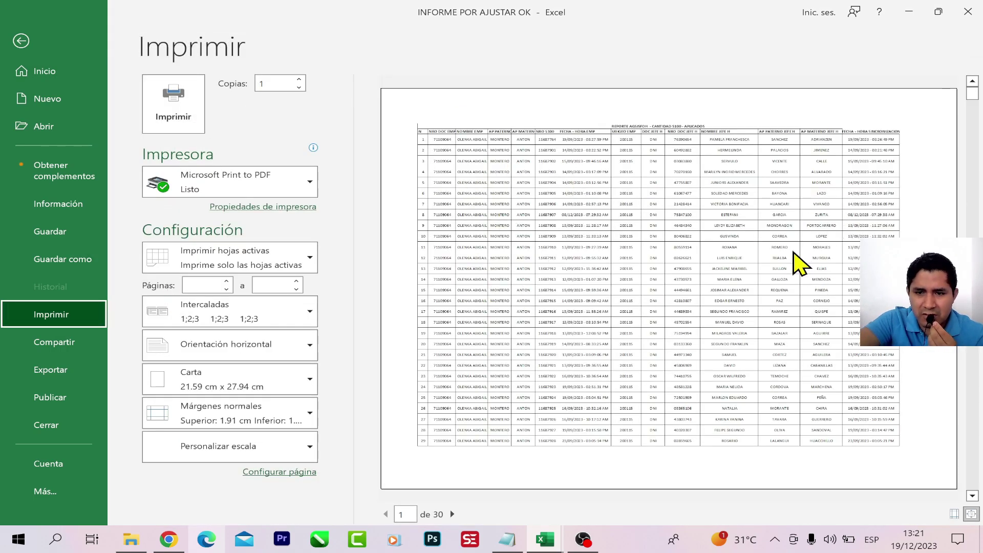
click(21, 40)
click(603, 290)
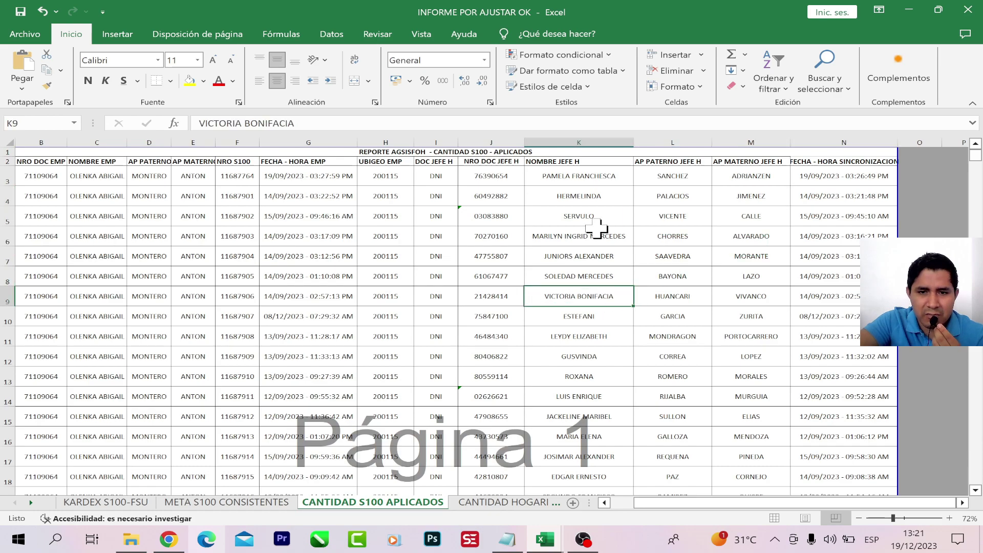
click(596, 234)
click(213, 60)
click(213, 60)
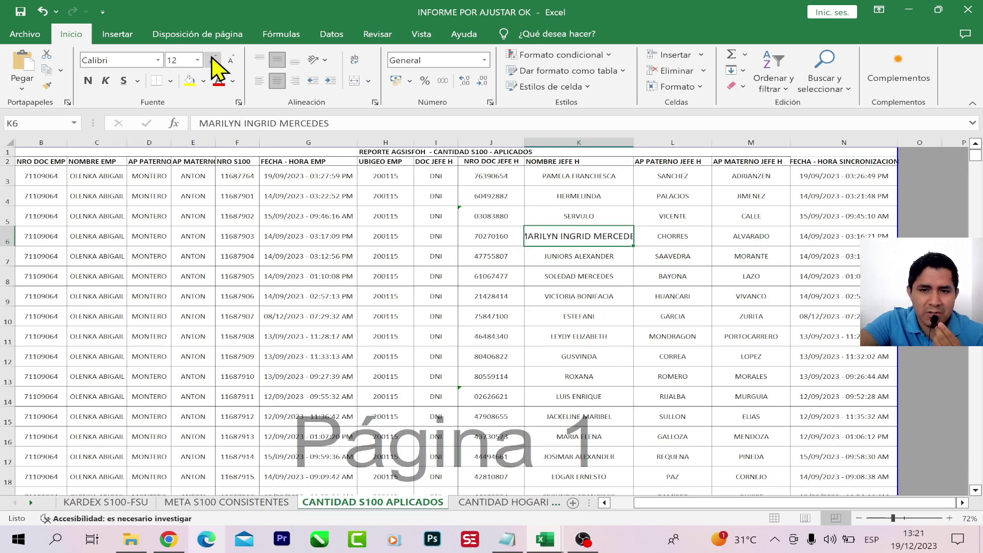
click(212, 60)
click(212, 60)
click(560, 260)
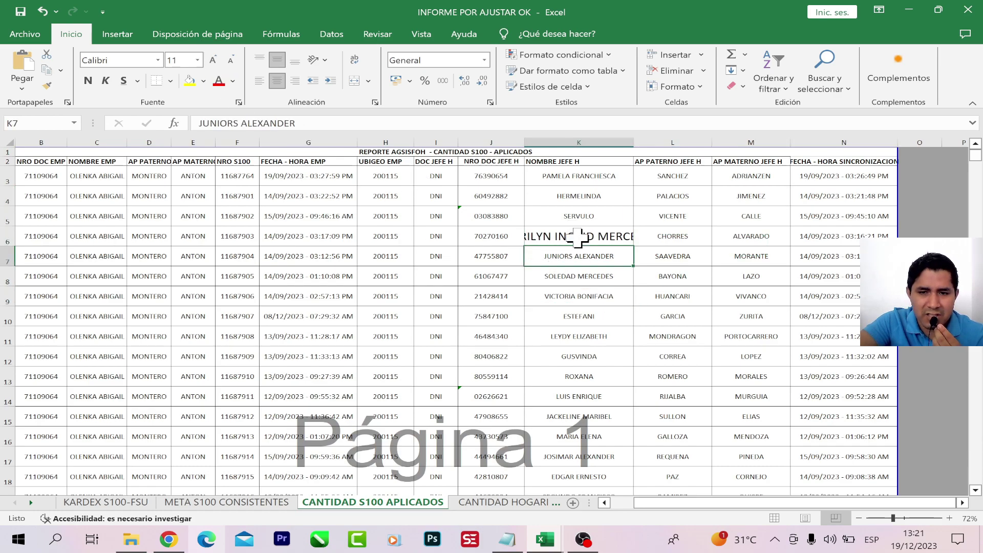
click(558, 235)
double_click(568, 234)
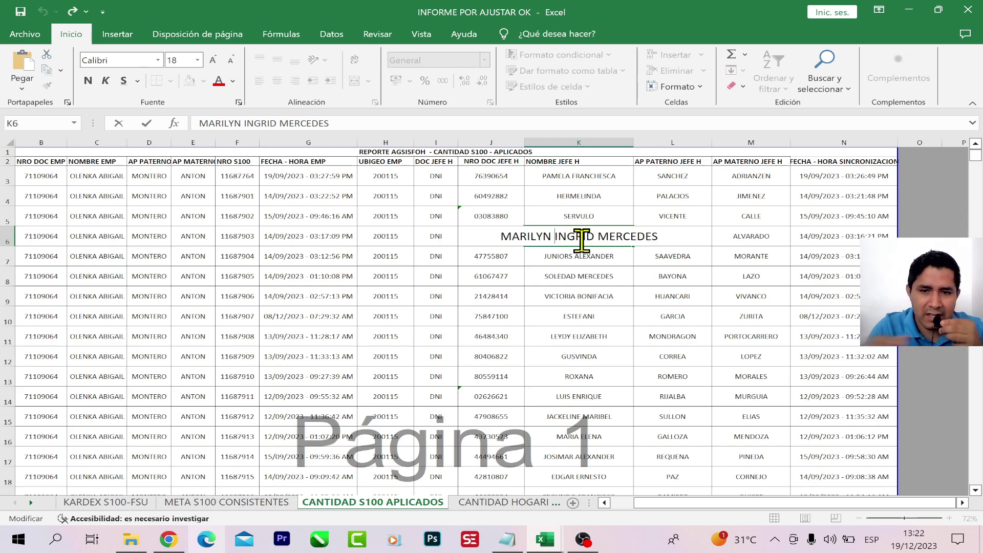
key(alt+Return)
click(583, 281)
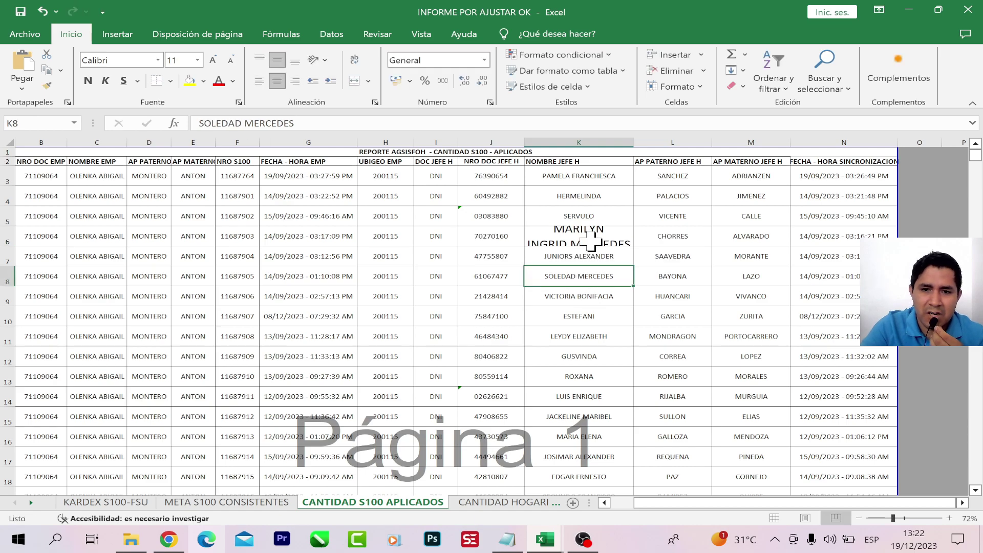
click(596, 233)
click(231, 60)
click(231, 60)
click(231, 60)
click(231, 60)
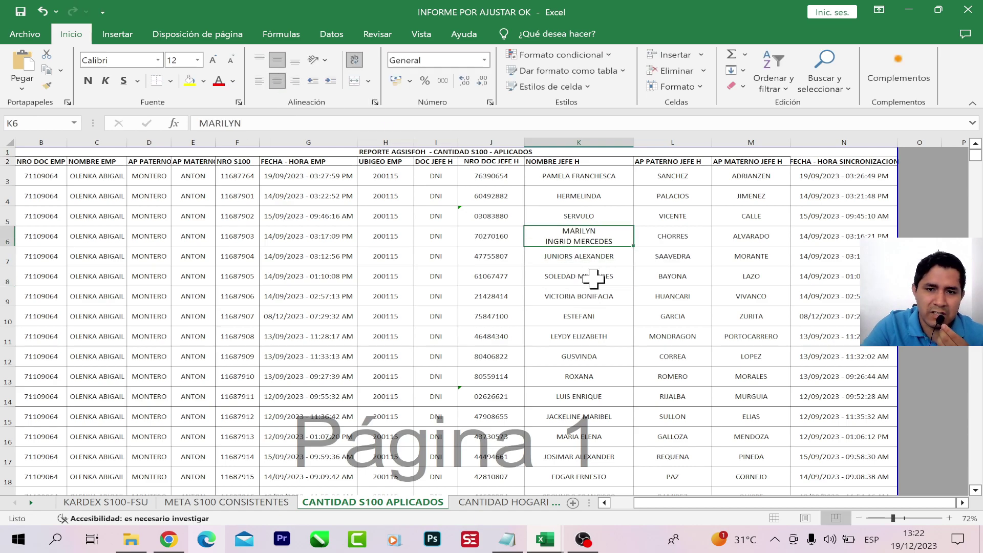
click(585, 279)
scroll(597, 342, down, 1)
scroll(597, 343, down, 3)
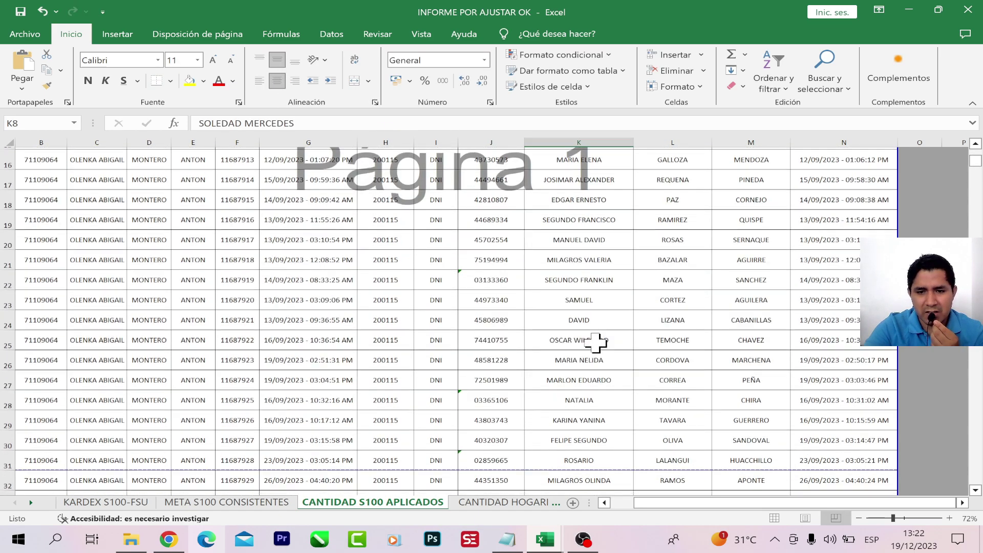
scroll(595, 343, down, 1)
scroll(595, 344, down, 3)
scroll(595, 343, down, 2)
scroll(595, 343, down, 2)
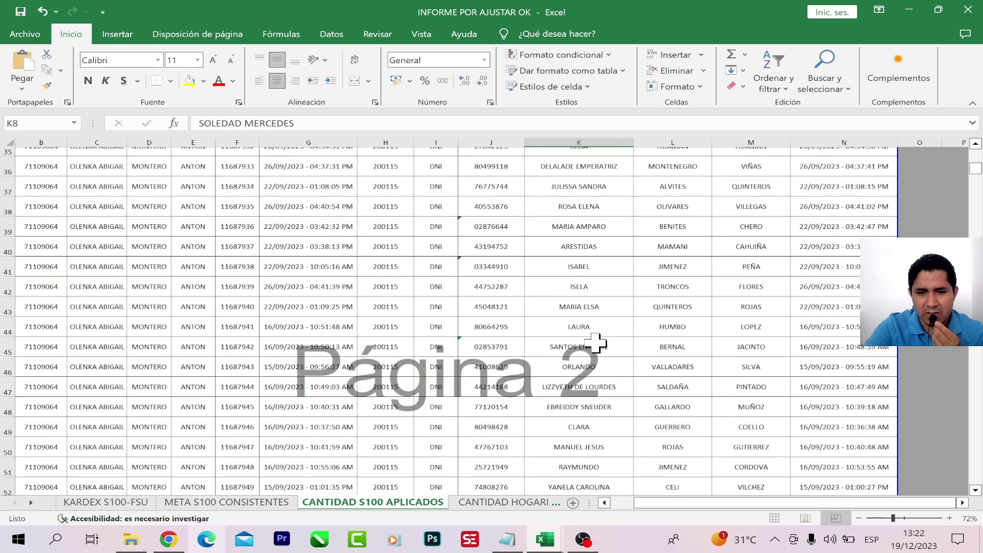
scroll(596, 343, down, 2)
scroll(596, 343, down, 3)
scroll(595, 343, up, 15)
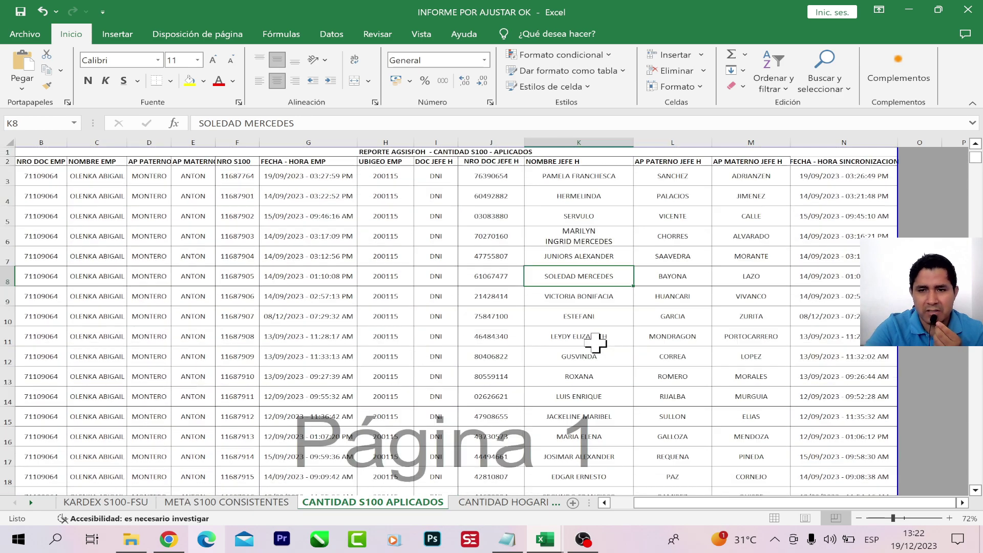
click(604, 503)
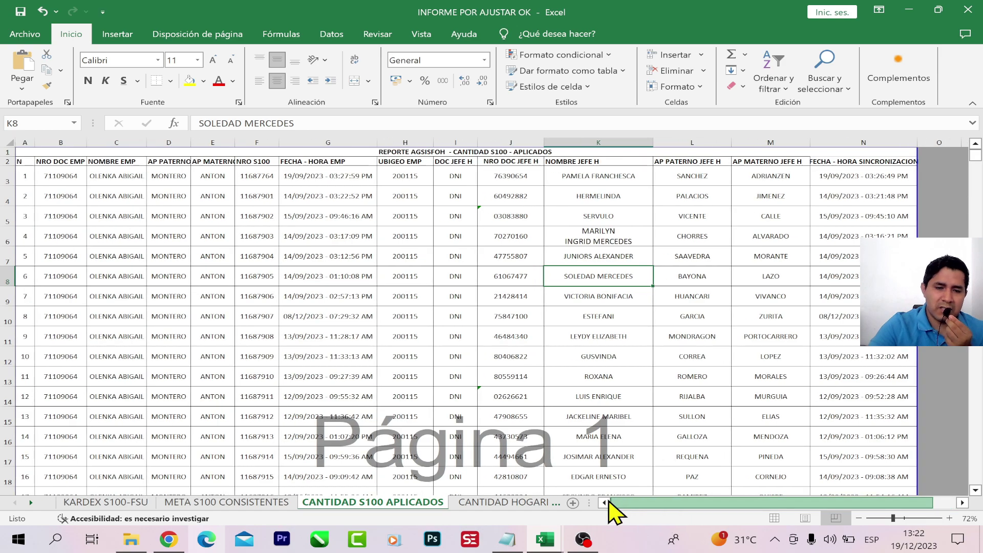
click(32, 33)
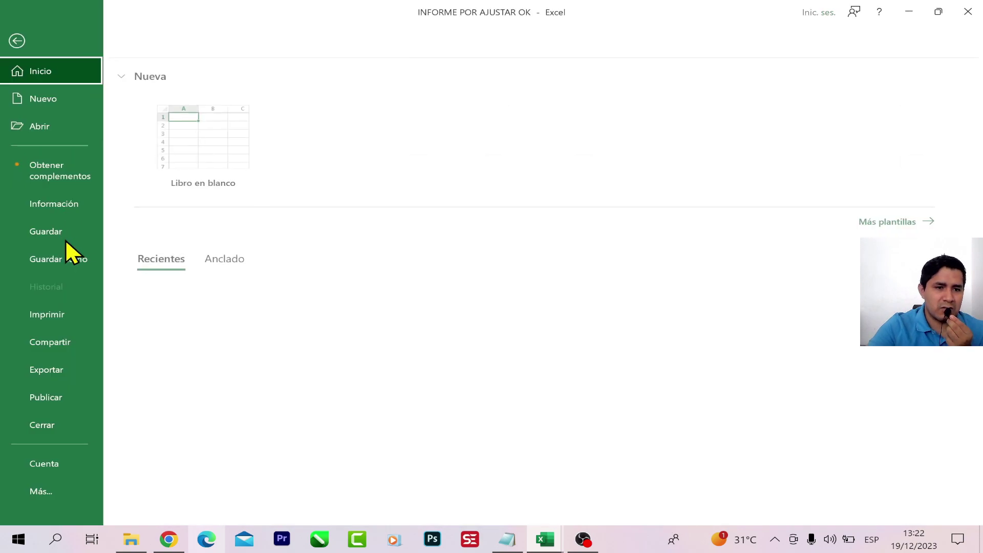
click(64, 322)
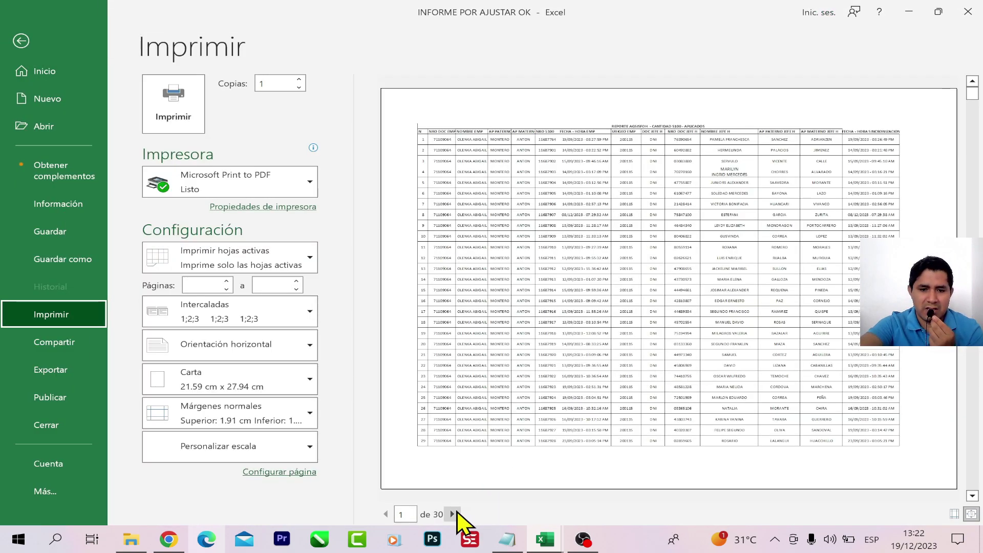
click(452, 514)
click(452, 513)
click(452, 514)
click(452, 514)
click(452, 514)
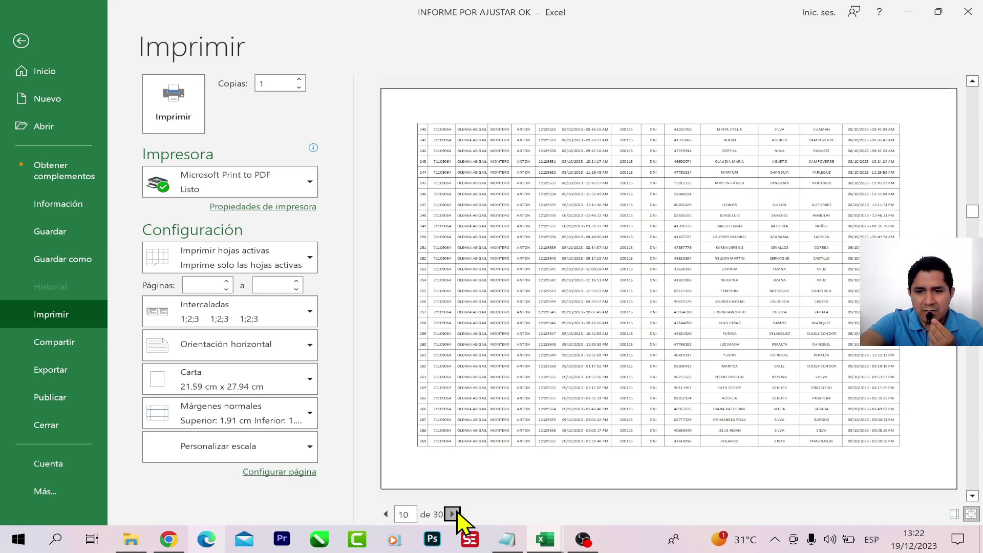
click(452, 514)
click(452, 513)
double_click(453, 514)
double_click(453, 514)
click(452, 514)
double_click(452, 514)
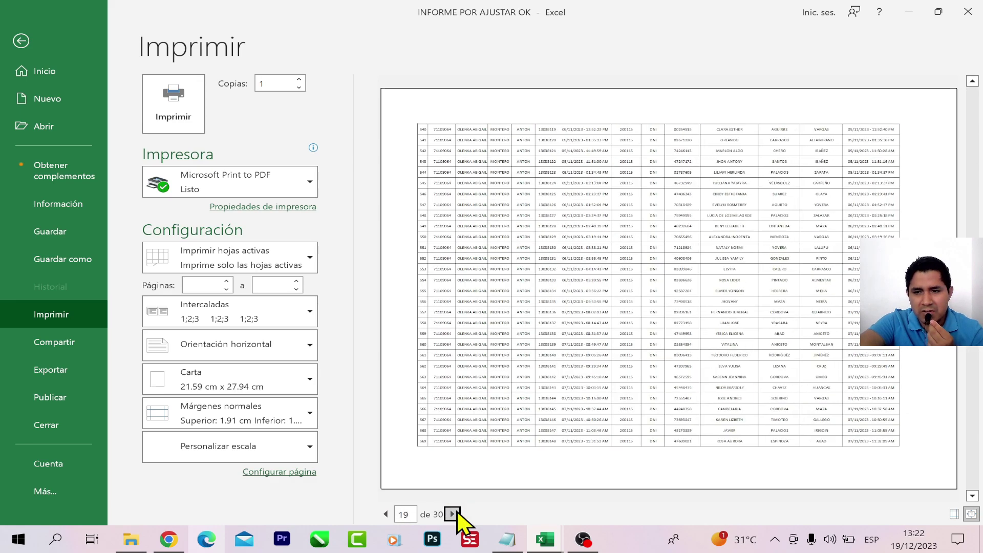
double_click(452, 513)
click(453, 513)
double_click(452, 513)
double_click(452, 514)
click(452, 514)
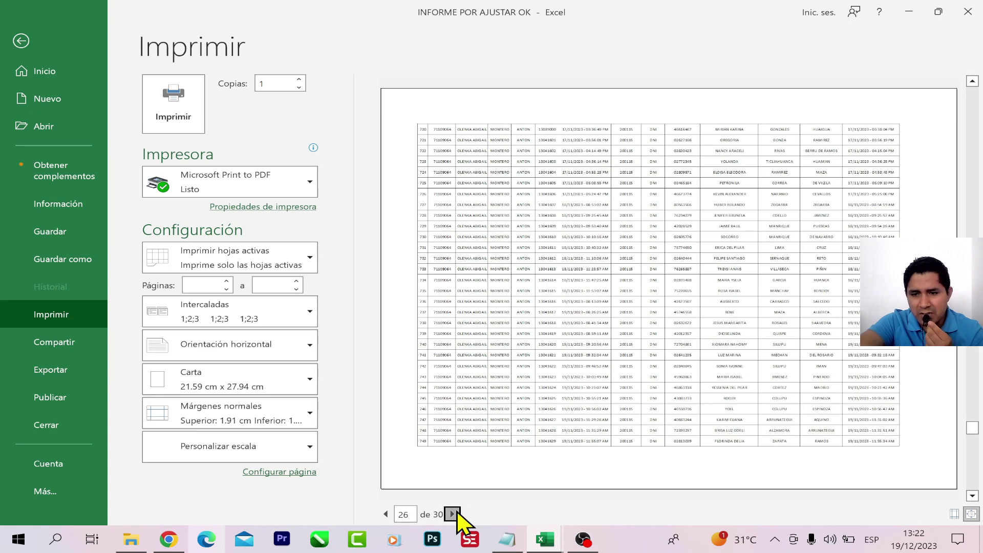
click(453, 514)
click(453, 514)
click(453, 513)
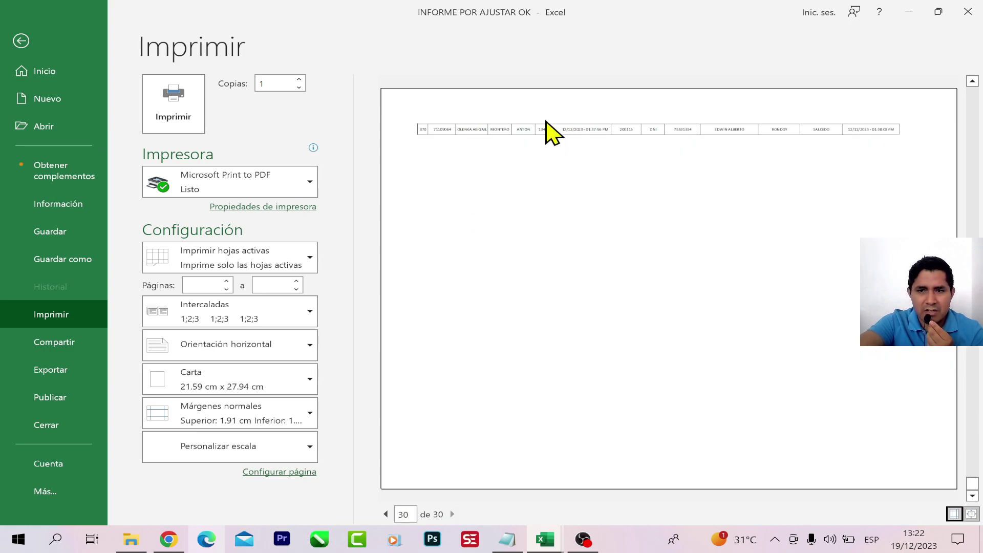
click(23, 42)
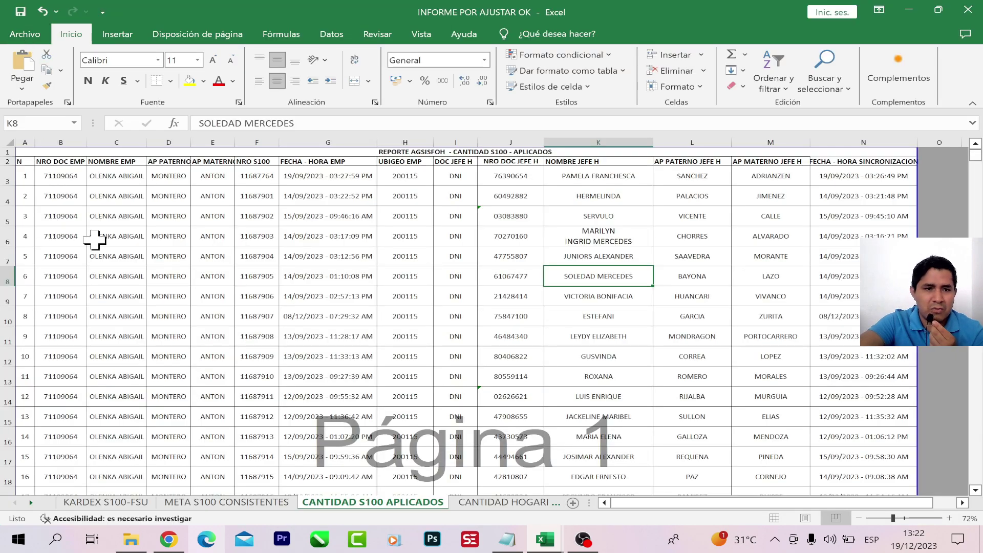
- In the View tab, drag the last page break down below row 870
click(422, 34)
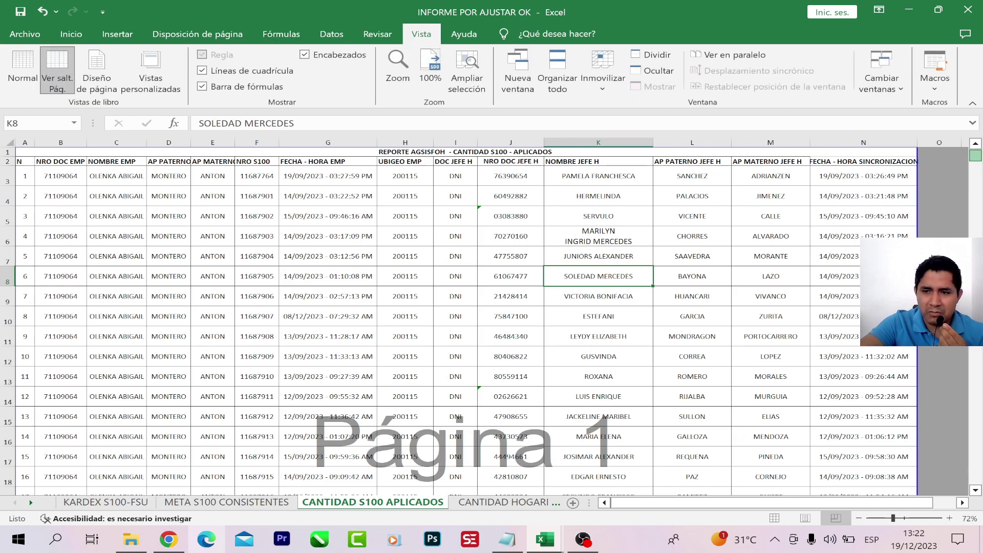
drag(975, 155, 978, 488)
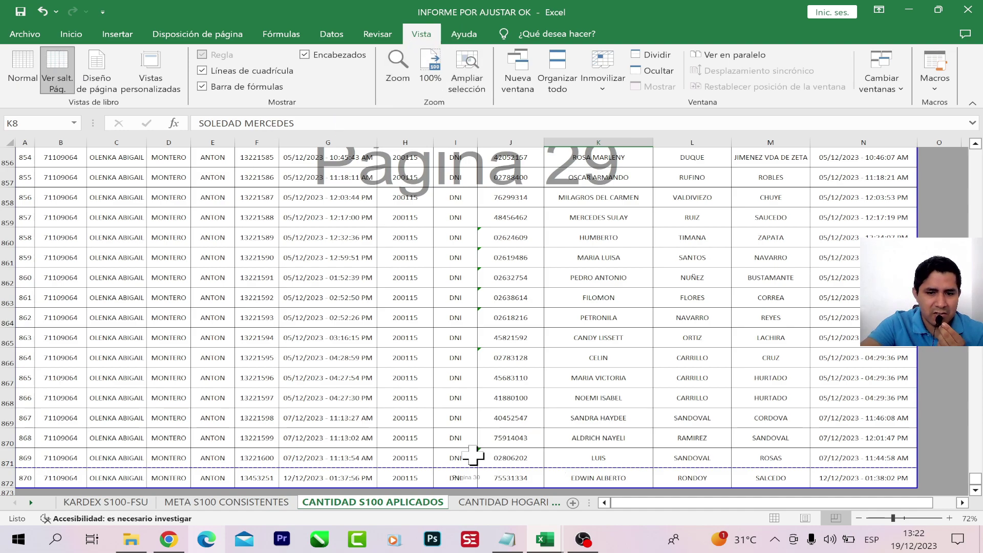
scroll(460, 482, down, 1)
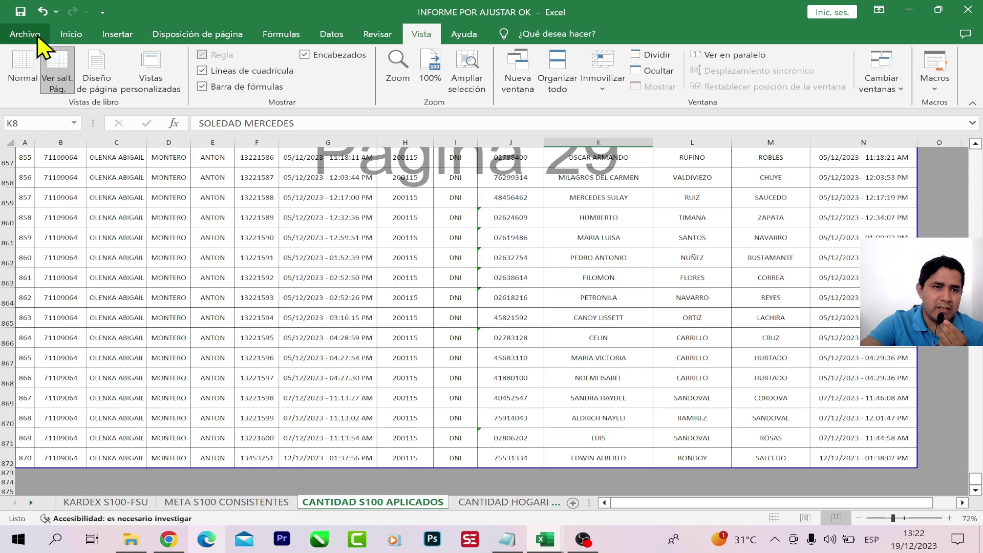
- Page through the print preview to confirm 29 pages, then return to the sheet
click(32, 35)
click(54, 316)
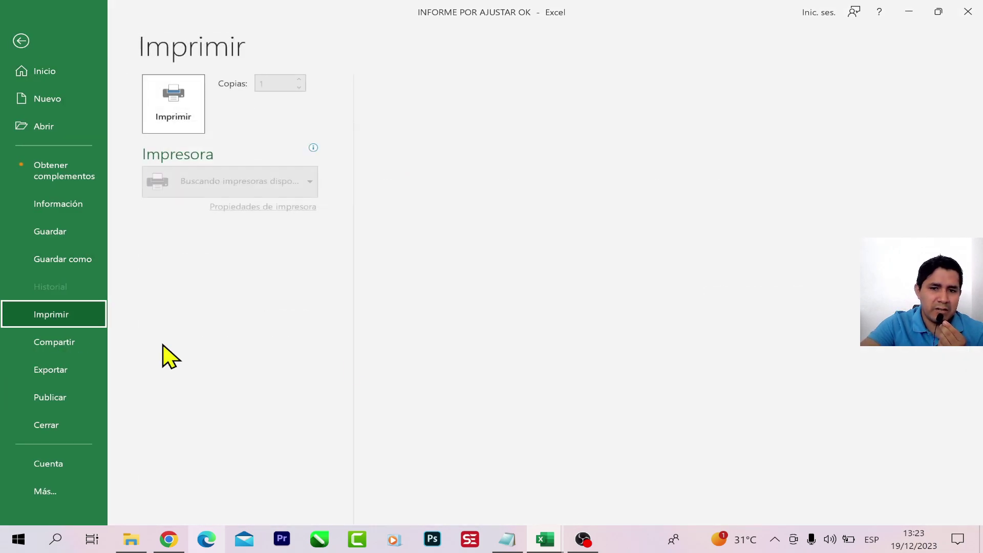
click(452, 514)
click(453, 514)
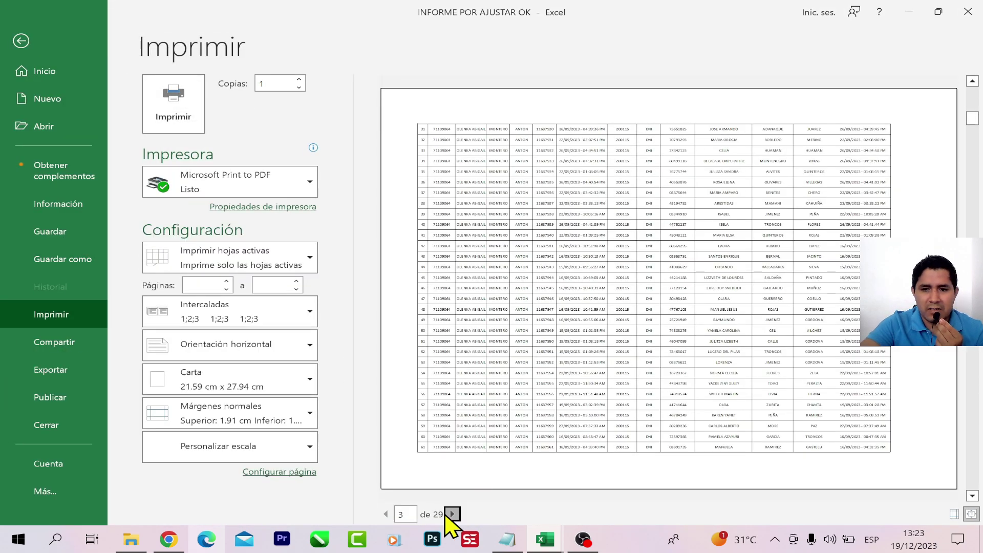
click(453, 514)
click(453, 514)
click(453, 515)
click(453, 514)
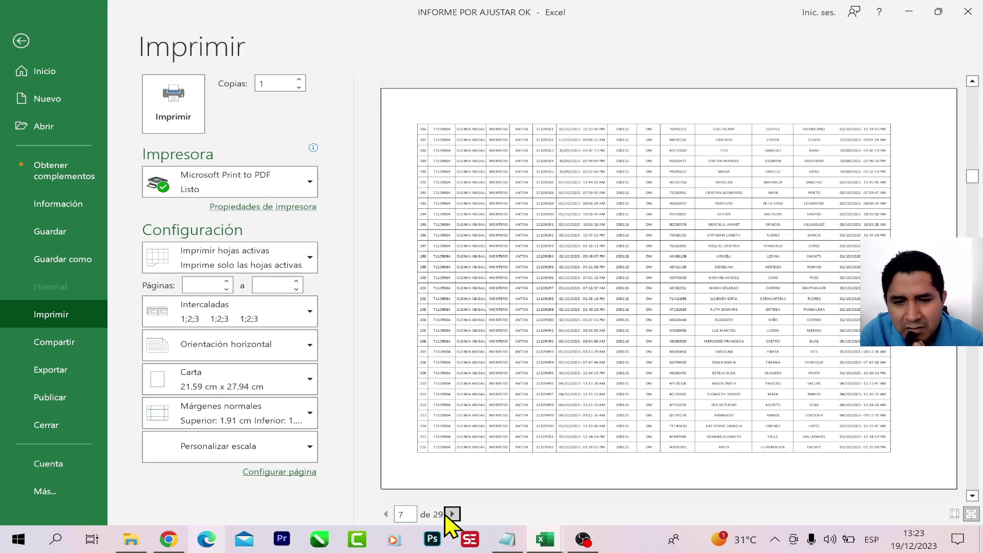
click(452, 514)
click(453, 514)
click(452, 514)
click(453, 514)
click(453, 514)
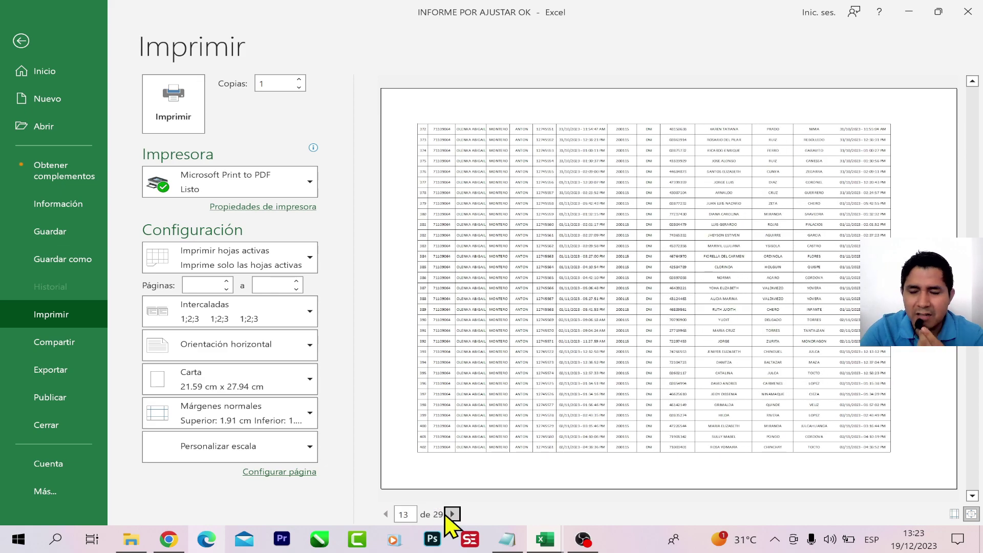
click(445, 515)
click(446, 515)
click(445, 515)
click(445, 514)
click(445, 515)
click(445, 514)
click(446, 514)
click(446, 514)
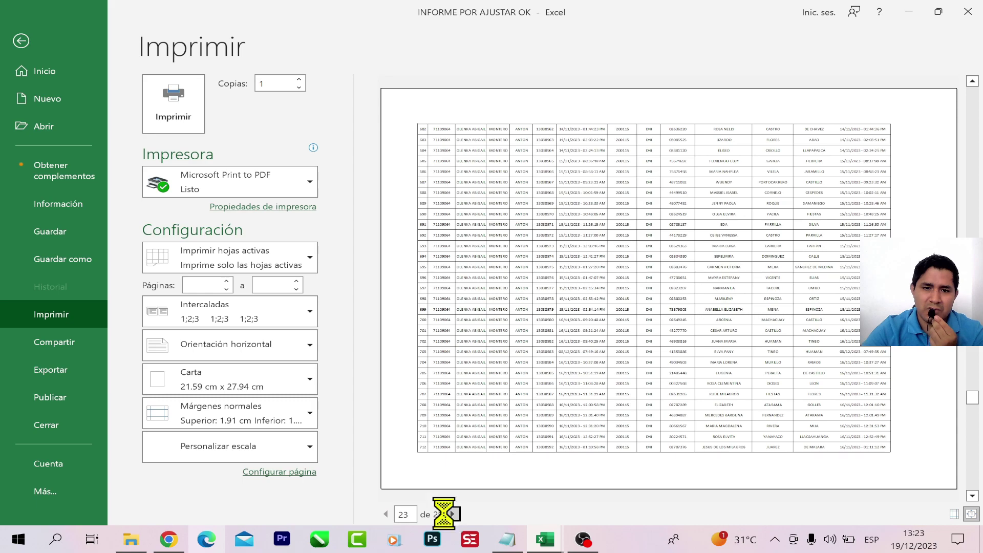
click(446, 515)
click(445, 515)
click(446, 515)
click(446, 515)
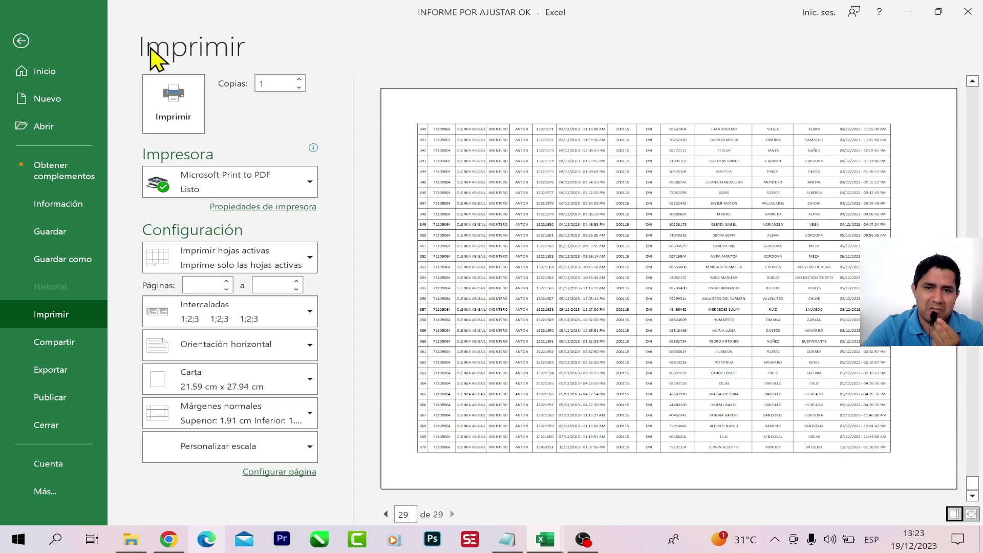
click(23, 40)
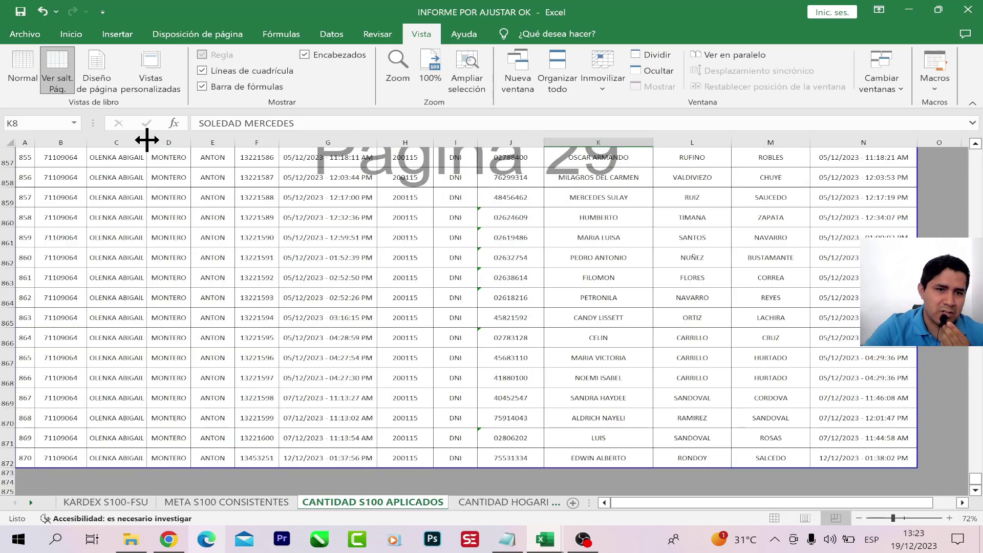
- Check the report's print preview twice before adjusting column widths
click(26, 34)
click(71, 313)
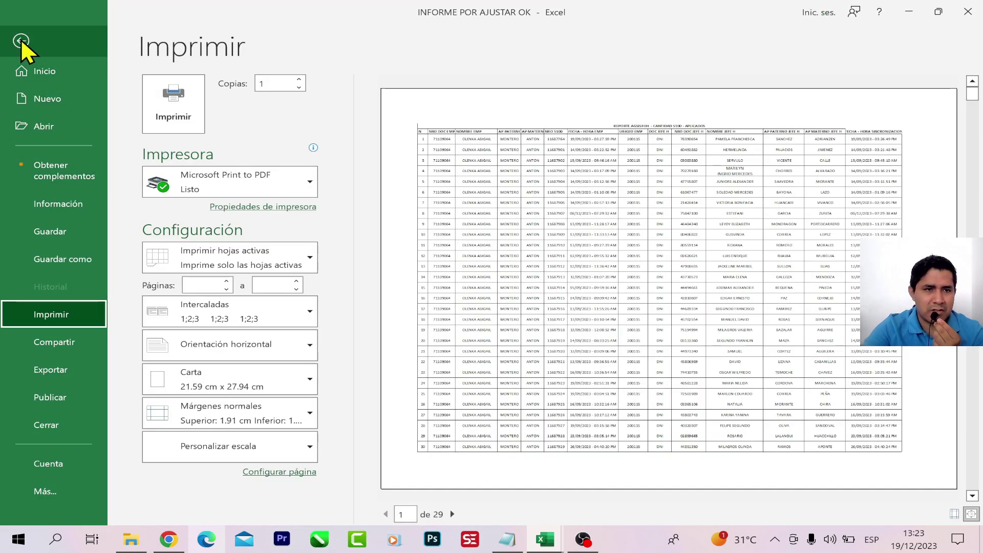
click(21, 41)
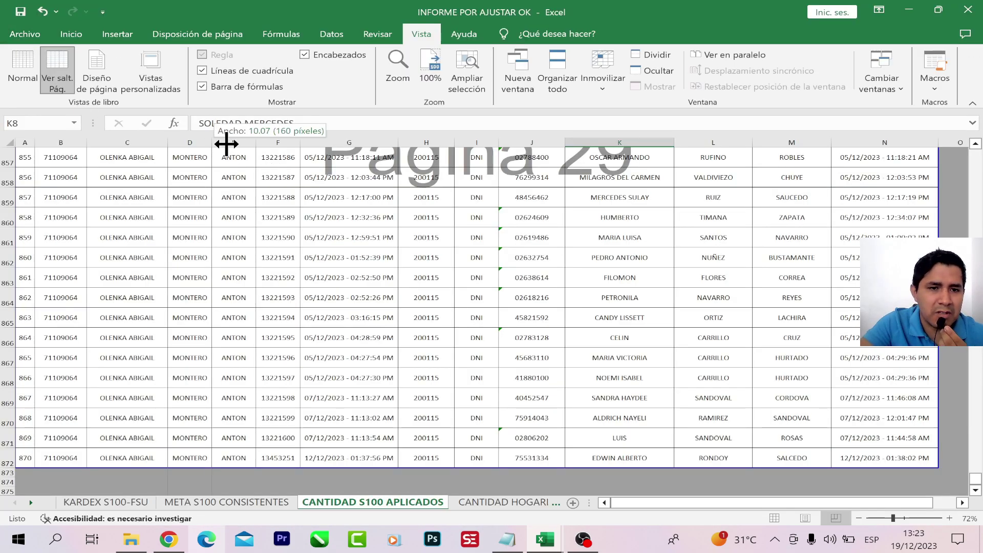
click(26, 34)
click(67, 321)
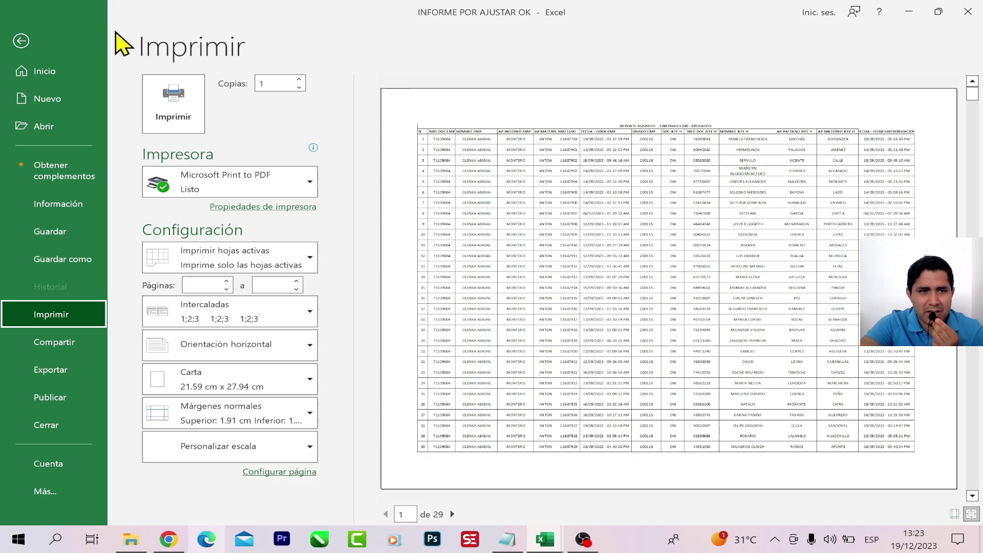
click(23, 41)
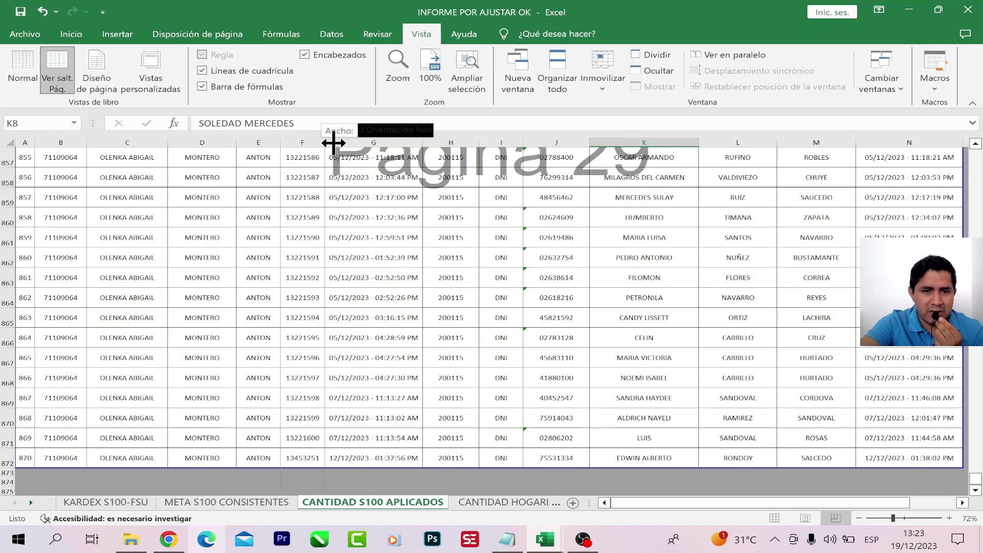
- Widen columns C, D and F by dragging their header borders, then recheck the layout
drag(319, 145, 338, 144)
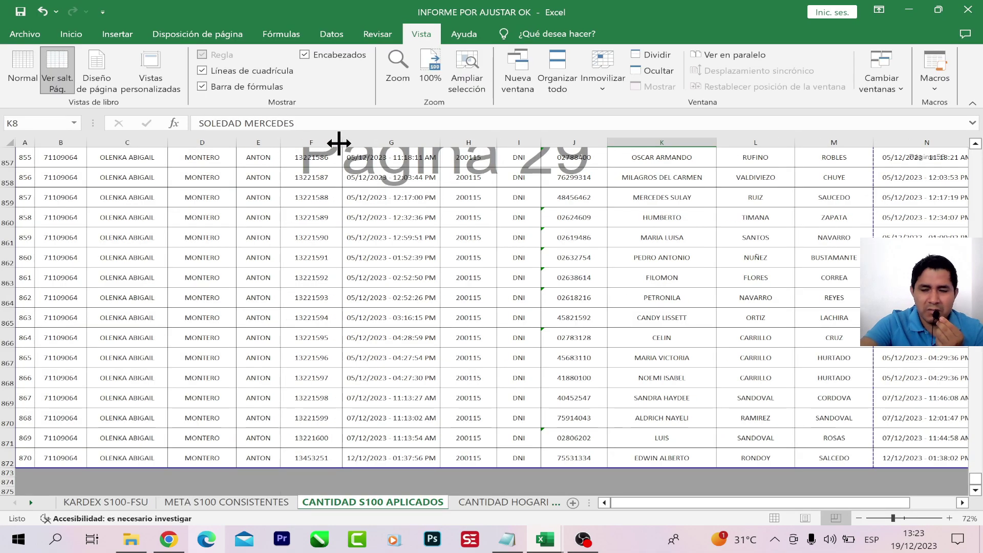
scroll(976, 472, up, 10)
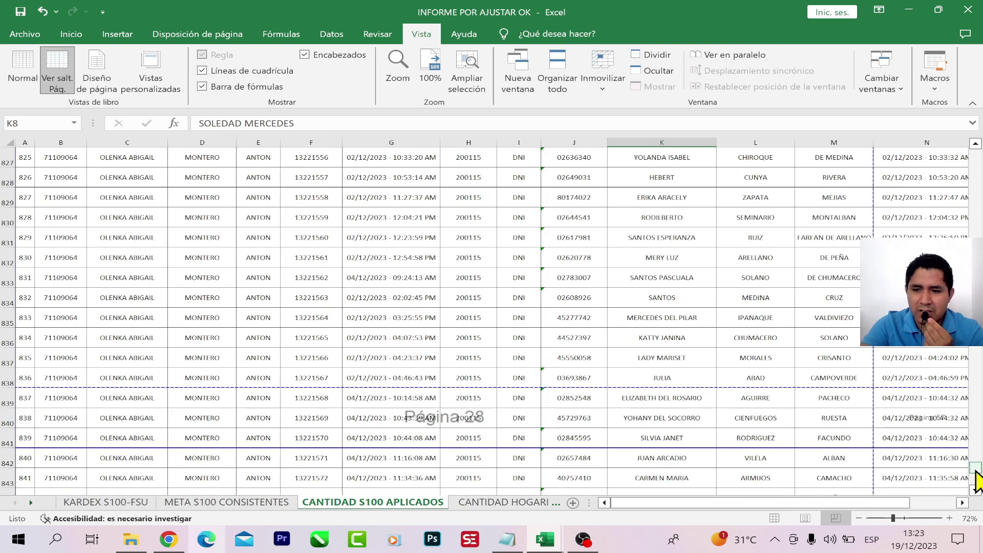
drag(976, 470, 976, 166)
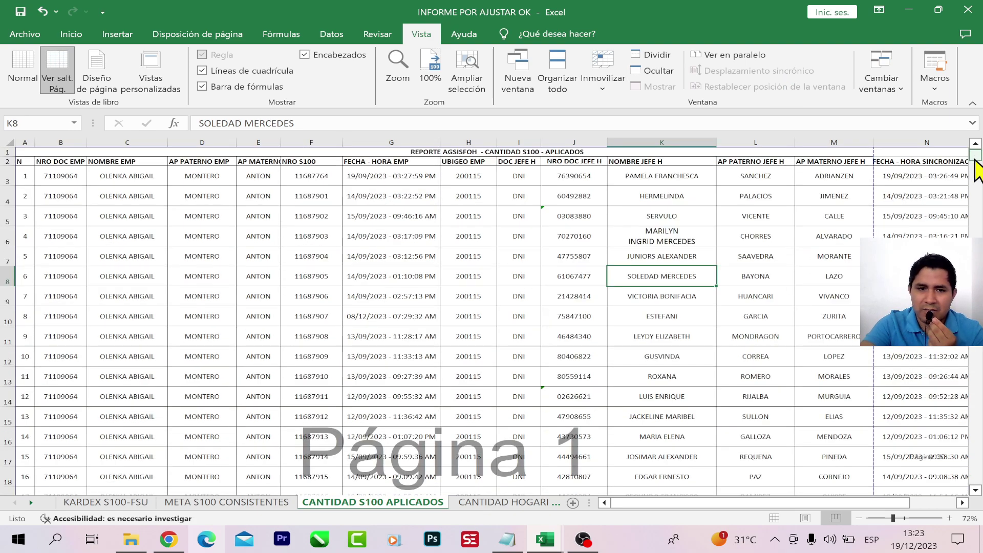
click(326, 139)
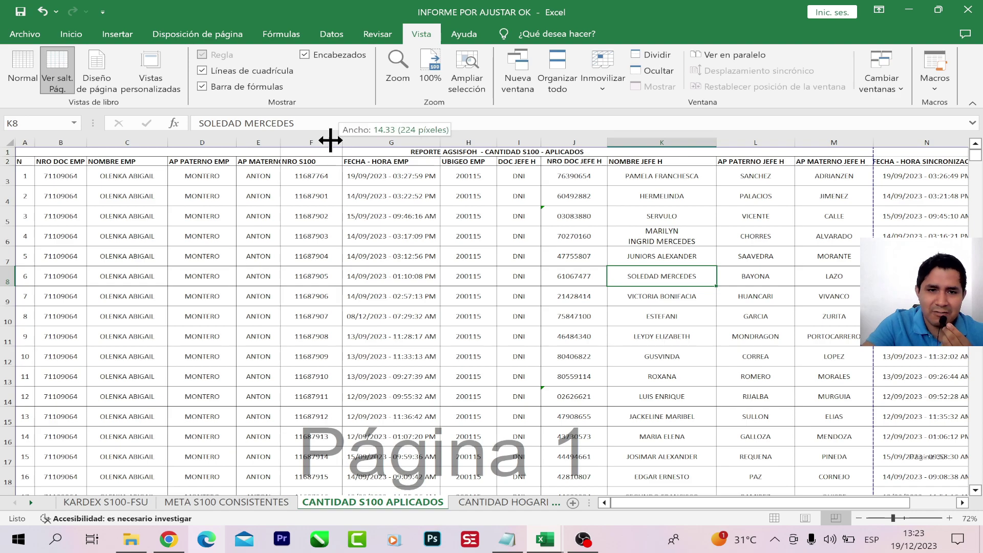
drag(327, 138, 324, 135)
mouse_move(758, 503)
mouse_down()
mouse_move(828, 521)
mouse_move(888, 523)
mouse_up()
click(25, 34)
- In the print preview, choose the RICOH Aficio MP 5002 printer and try printing
click(70, 315)
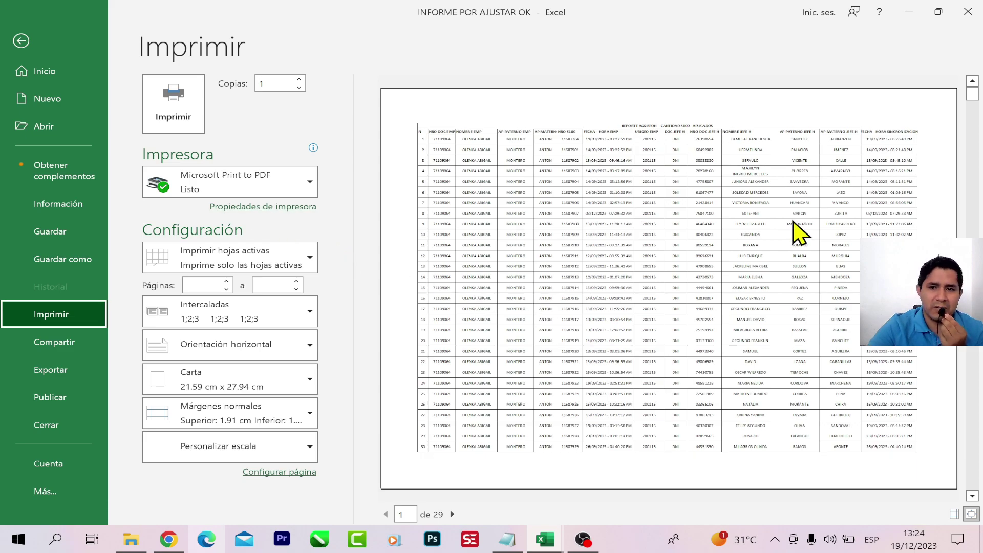
click(284, 190)
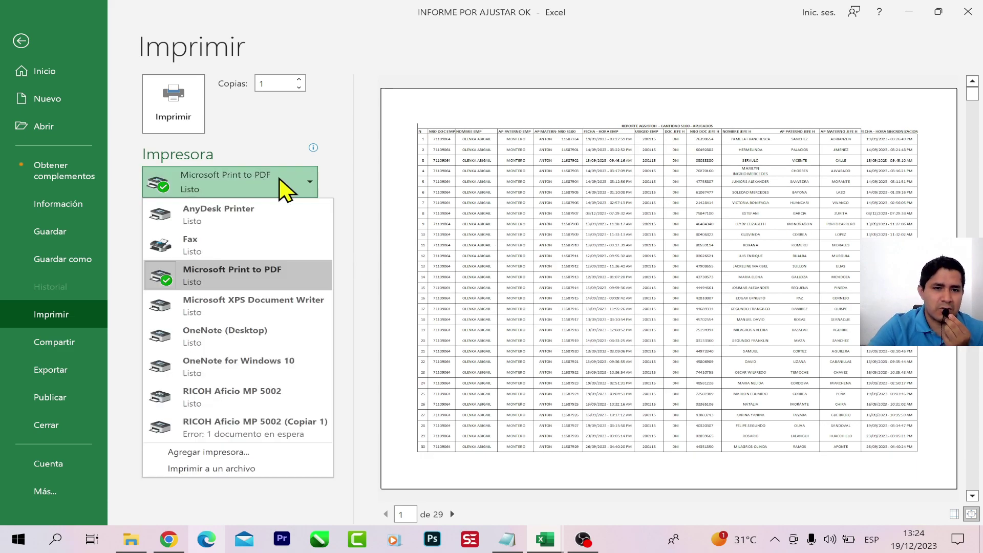
click(231, 397)
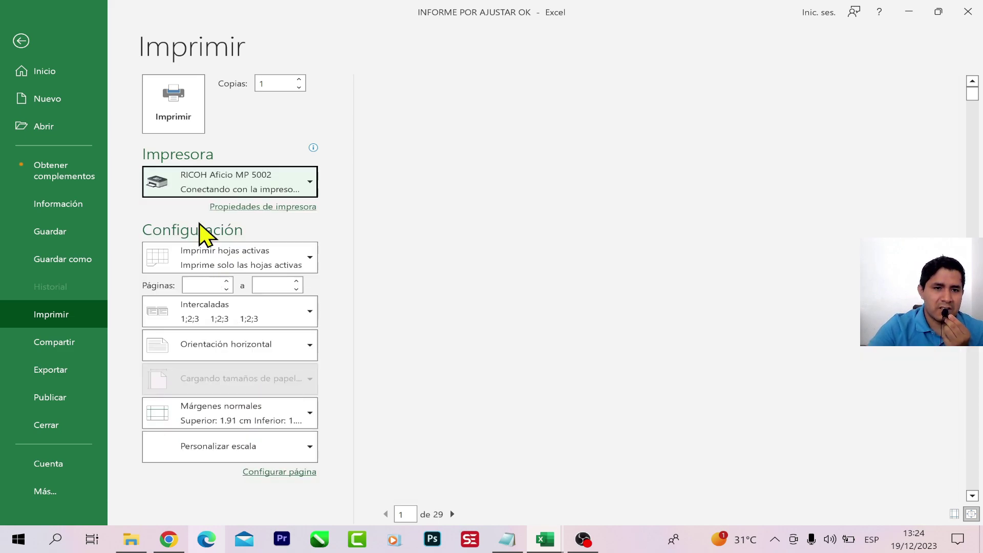
click(187, 109)
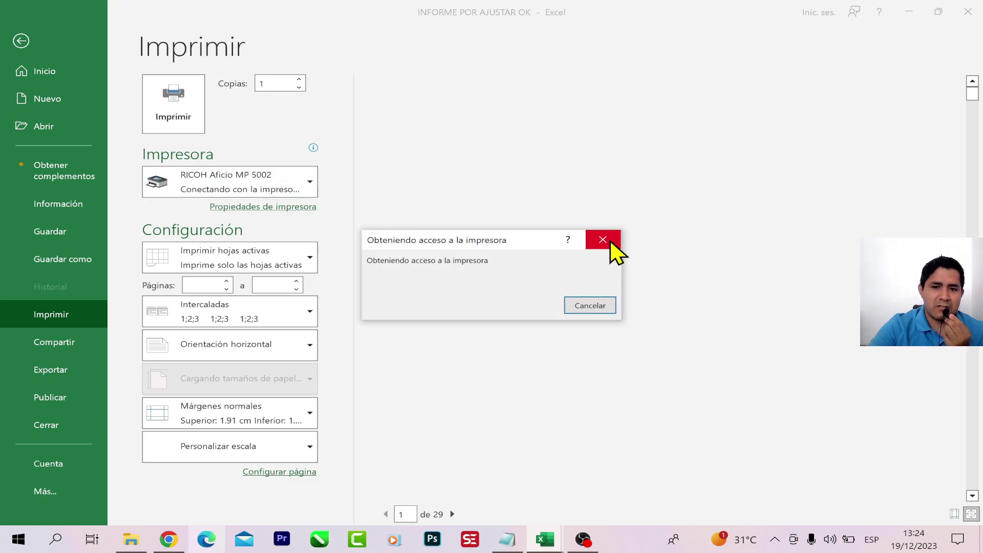
- Switch to Microsoft Print to PDF, set Print Entire Workbook, and print
click(277, 174)
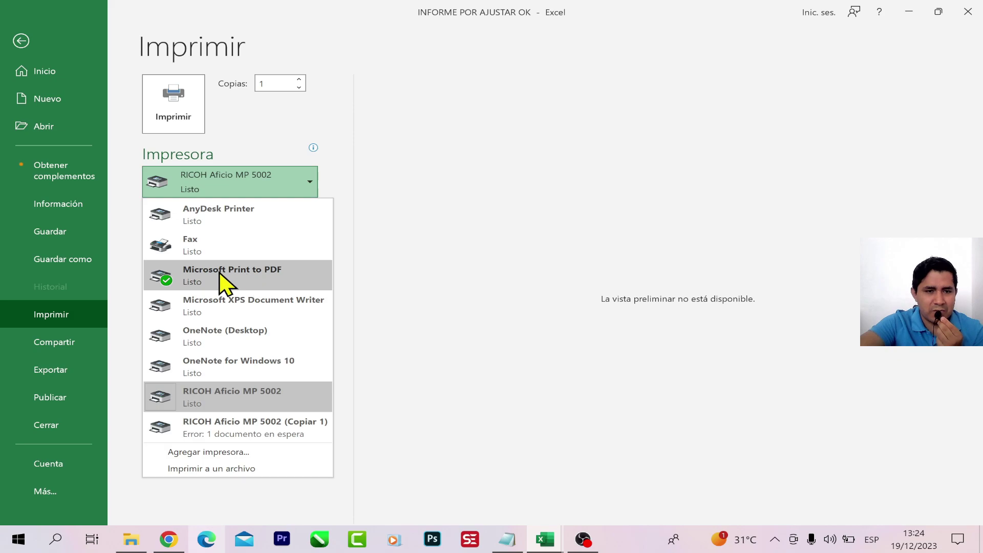
click(266, 276)
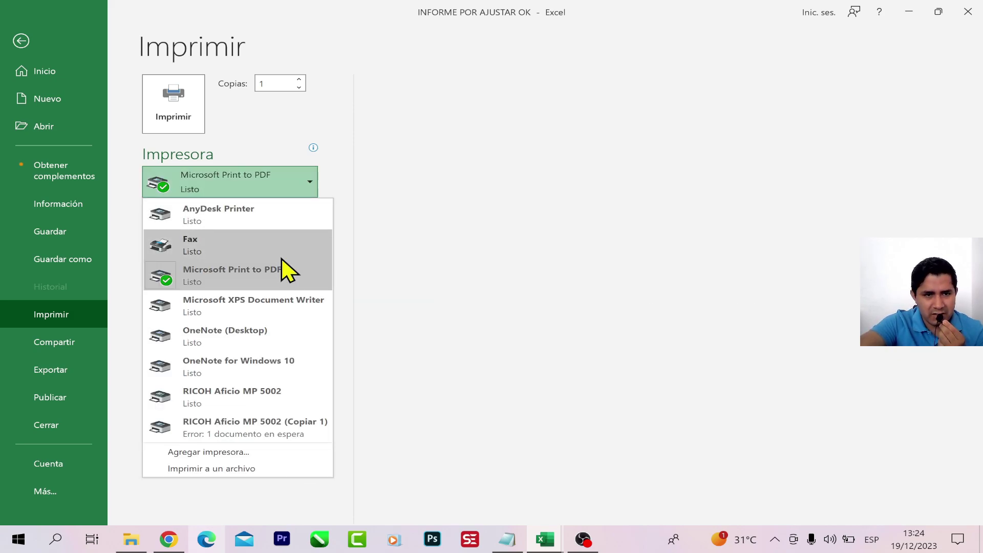
click(264, 265)
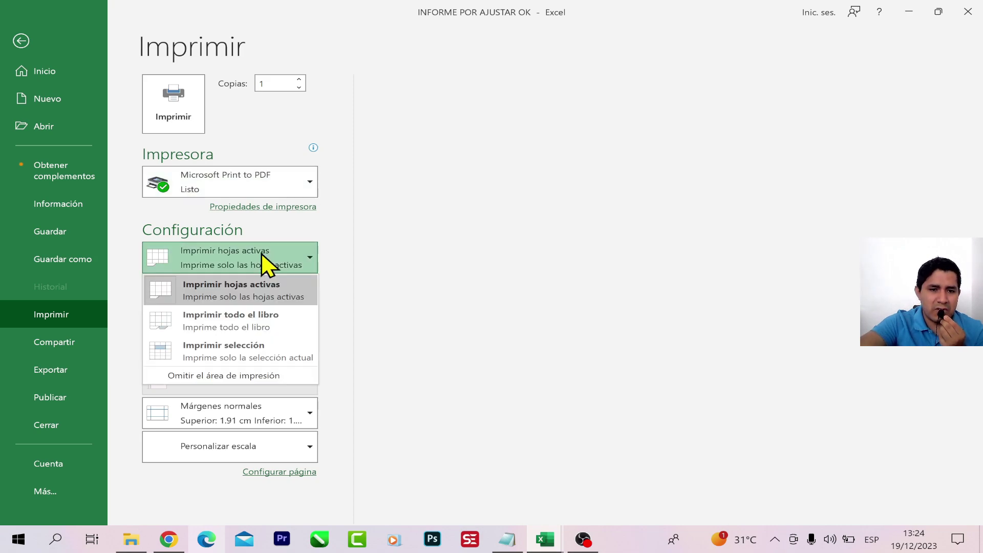
click(225, 322)
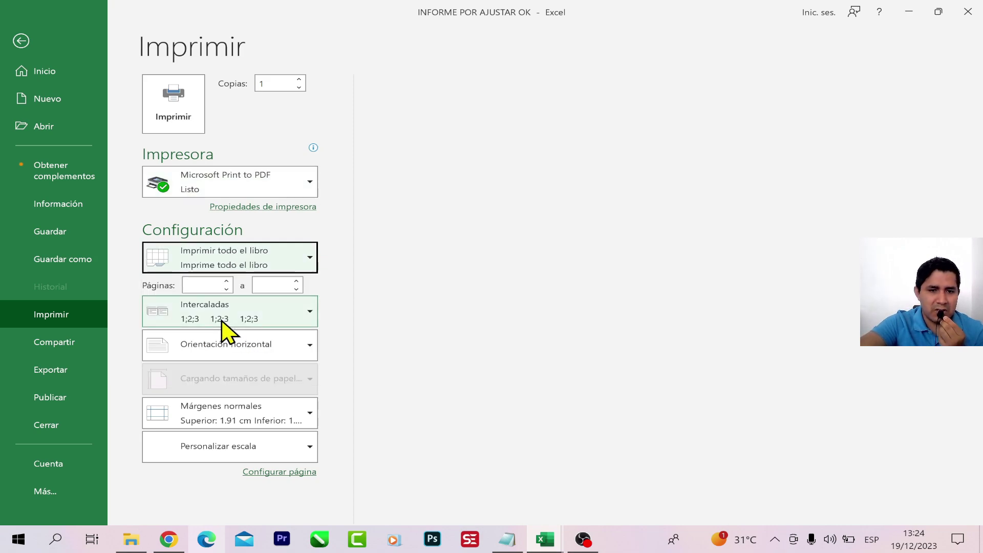
click(183, 110)
text(X)
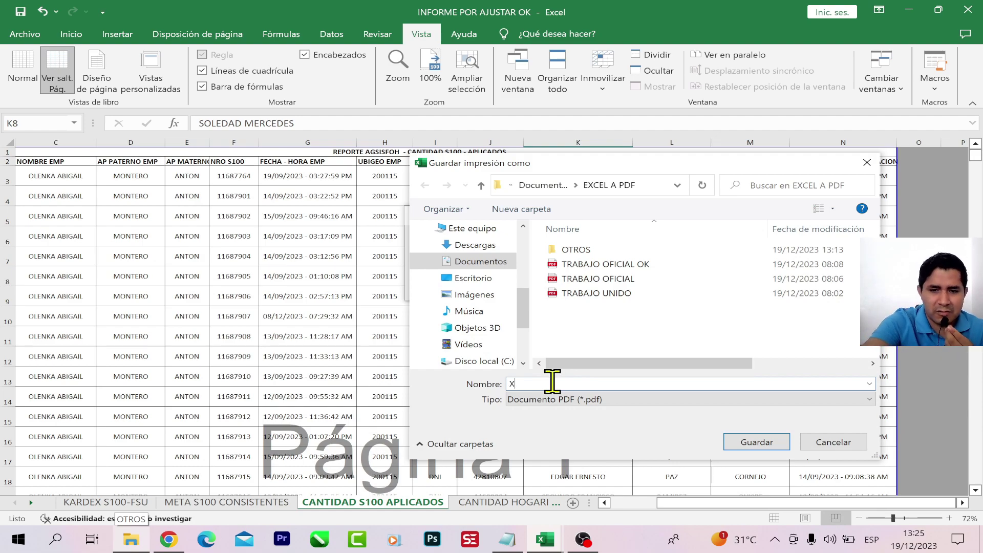
- Save the print output as the PDF file X in the EXCEL A PDF folder
click(750, 443)
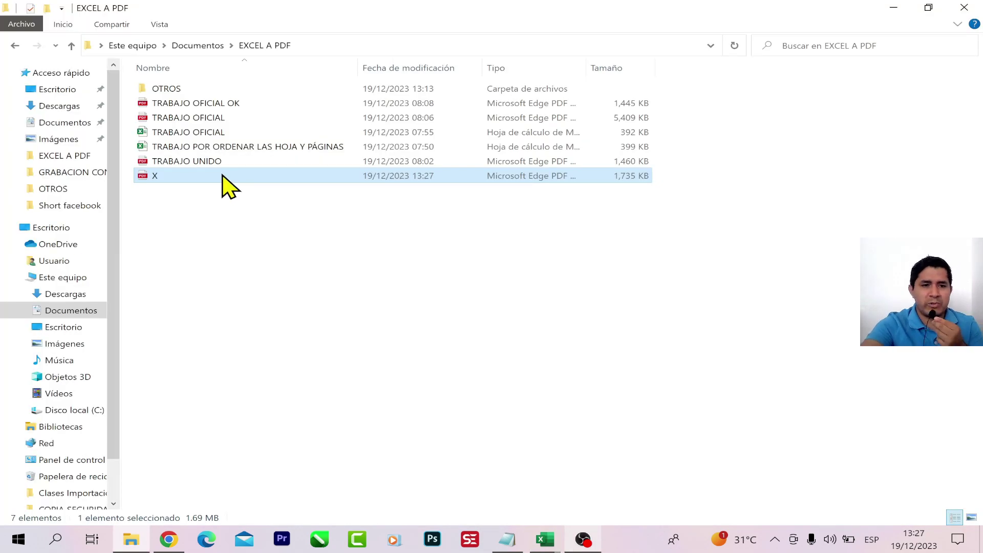
- Open X.pdf from File Explorer, then return to Excel and leave the print screen
double_click(220, 176)
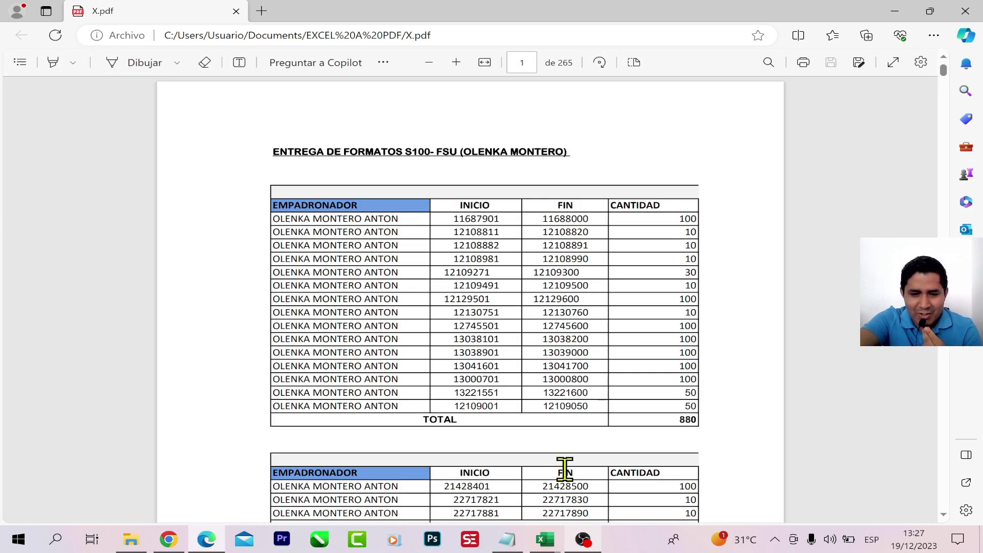
click(621, 501)
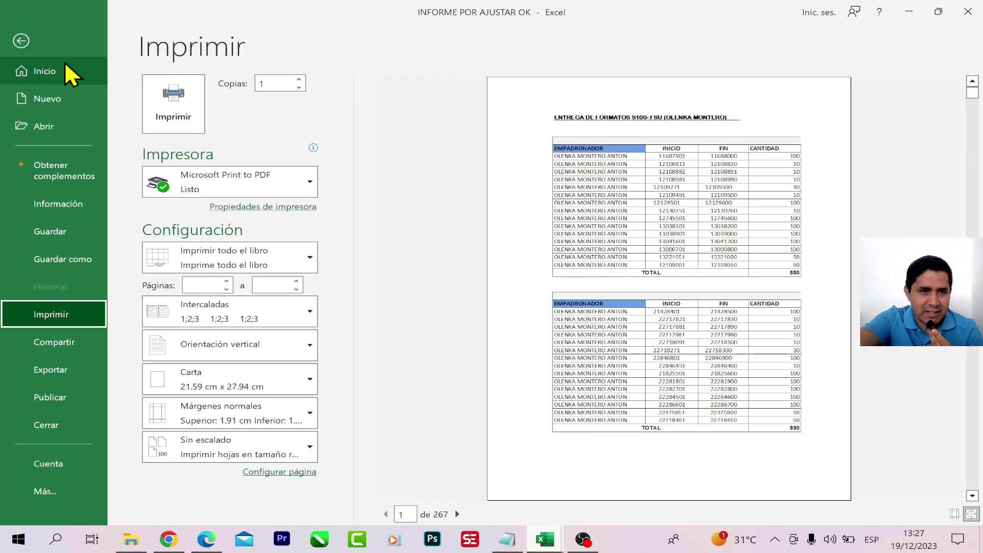
click(14, 48)
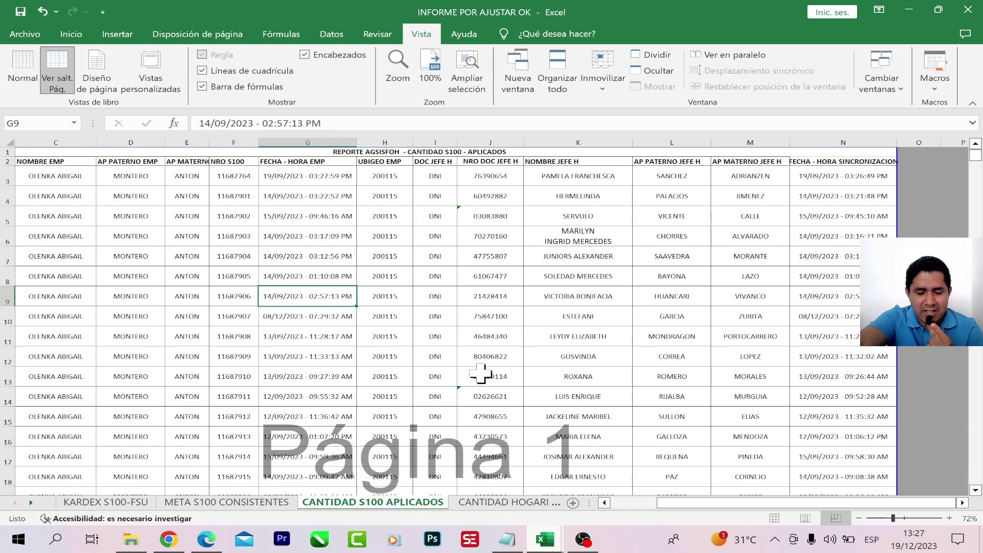
click(131, 539)
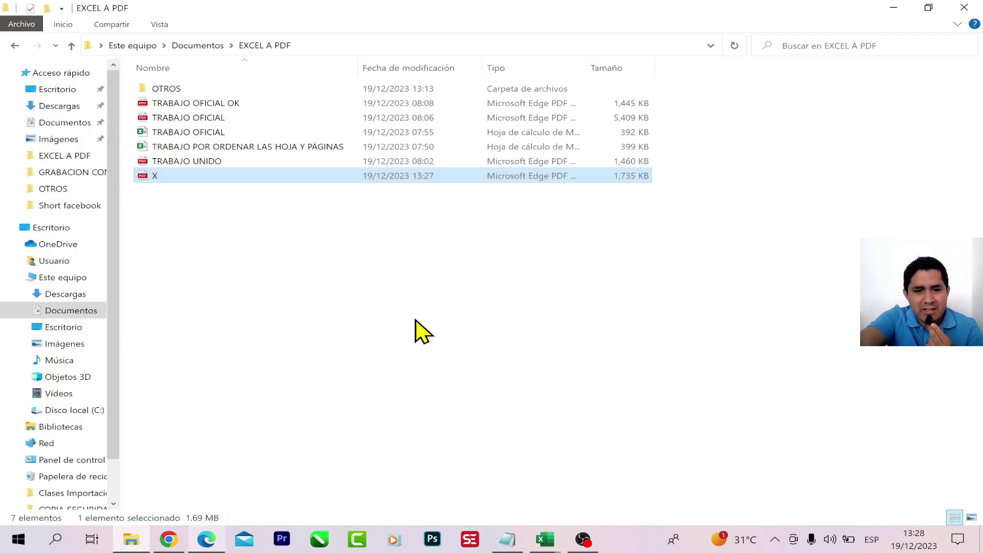
mouse_move(545, 539)
click(625, 500)
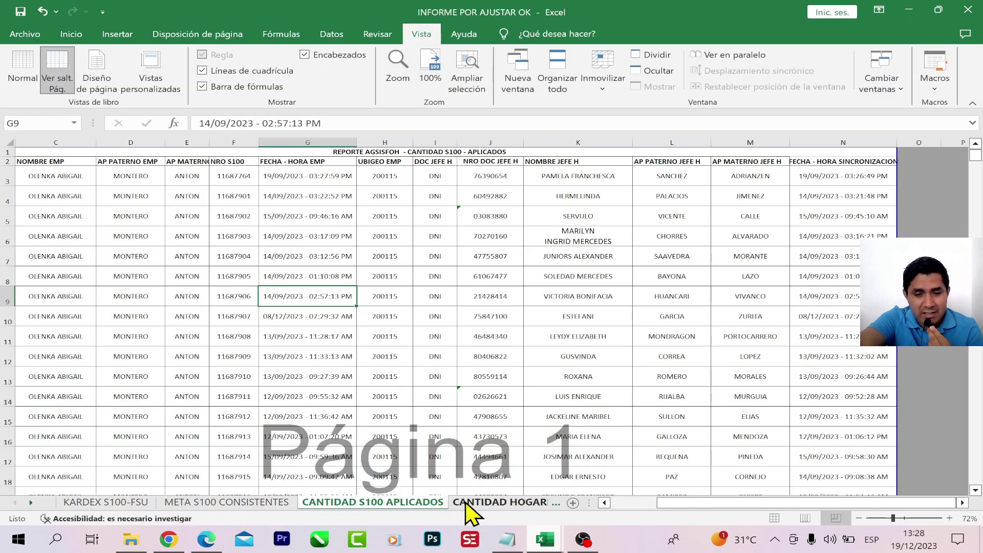
- Reopen X.pdf from the EXCEL A PDF folder, then close the duplicate tab and Edge
click(128, 539)
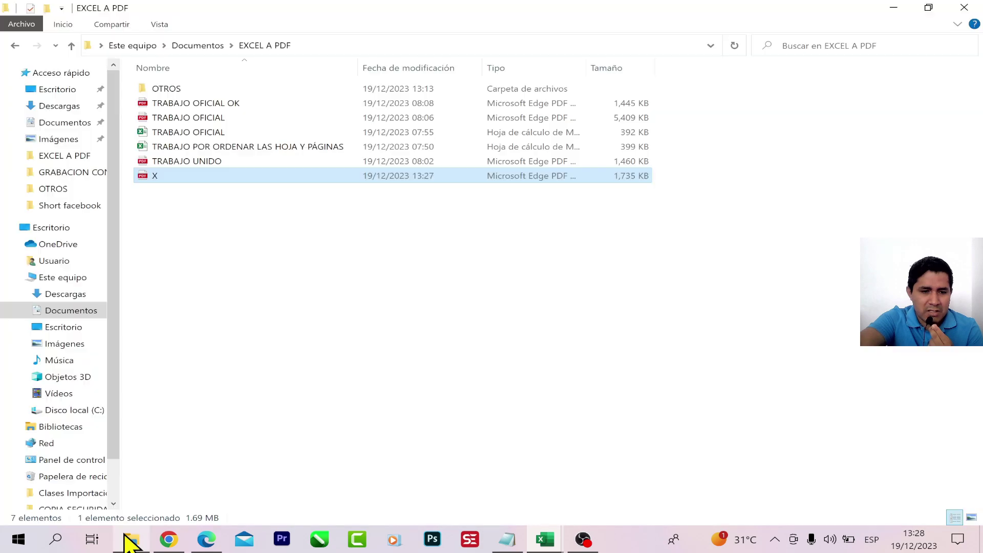
double_click(169, 177)
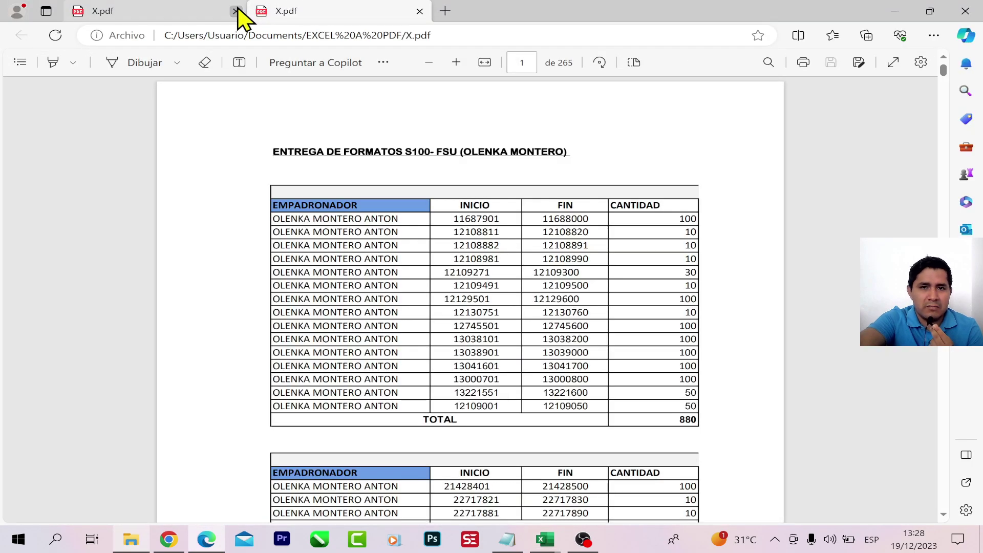
click(236, 11)
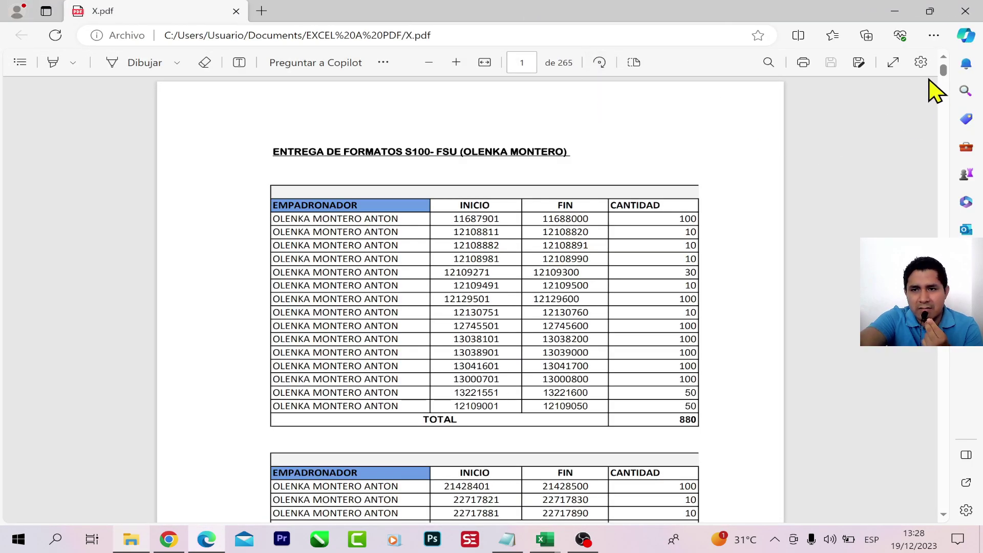
click(962, 12)
mouse_move(544, 540)
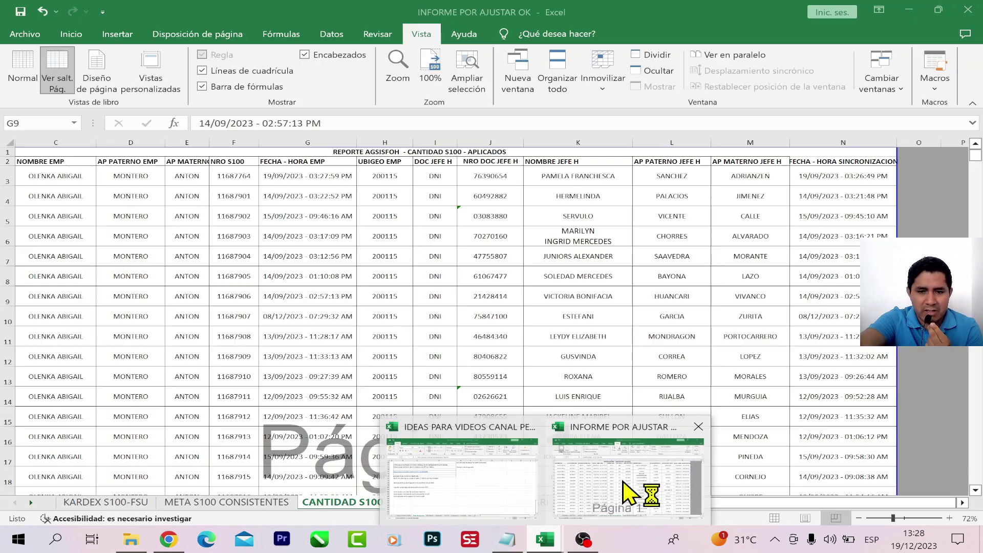
- Bring the Excel workbook forward and select cells I7 and G11
click(630, 489)
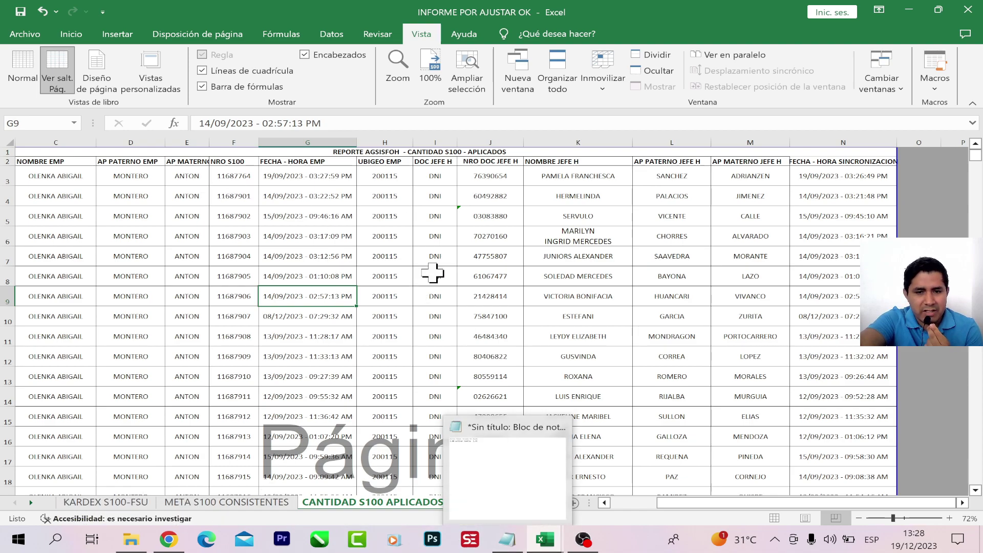
click(449, 251)
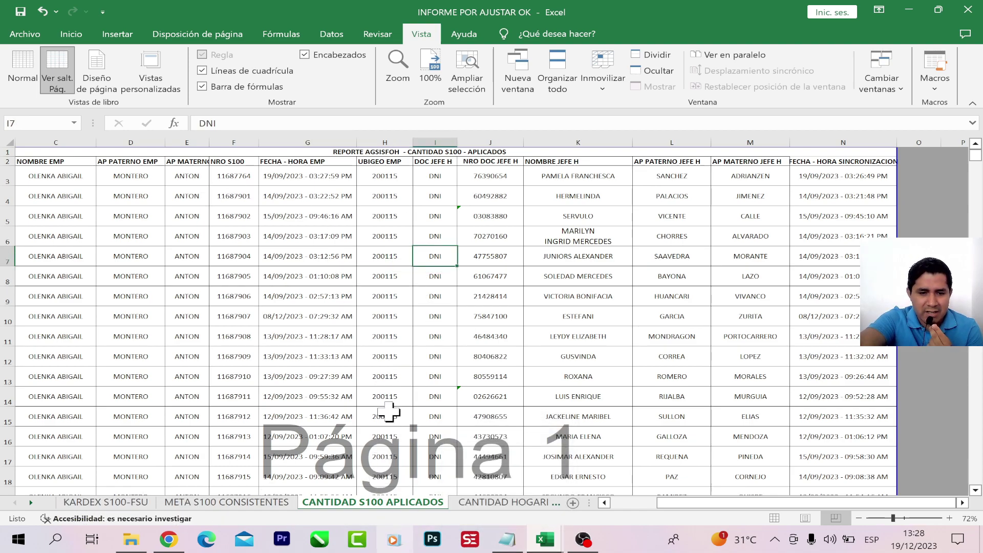
click(329, 333)
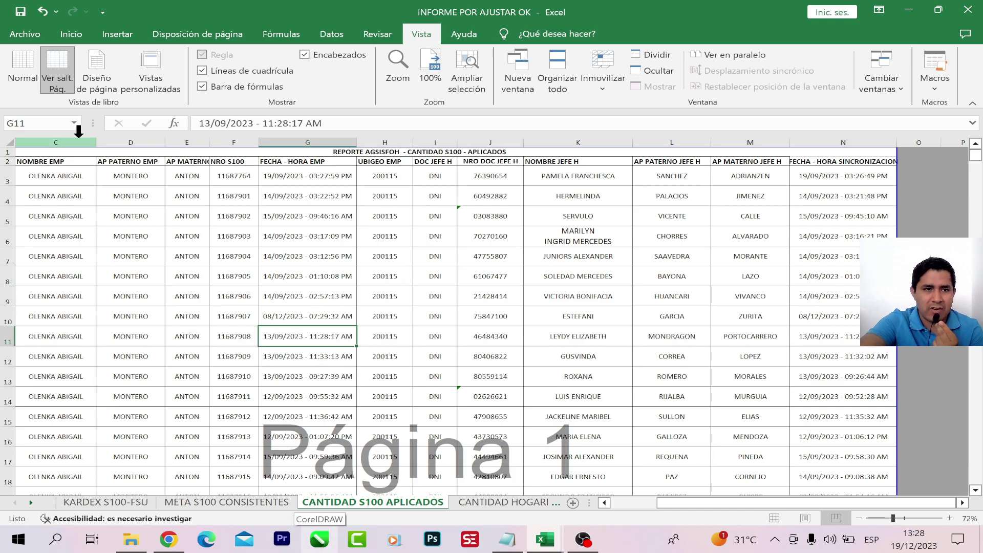
- Save As to the EXCEL A PDF folder, name it INFORME OK OK, type PDF
click(18, 33)
click(82, 262)
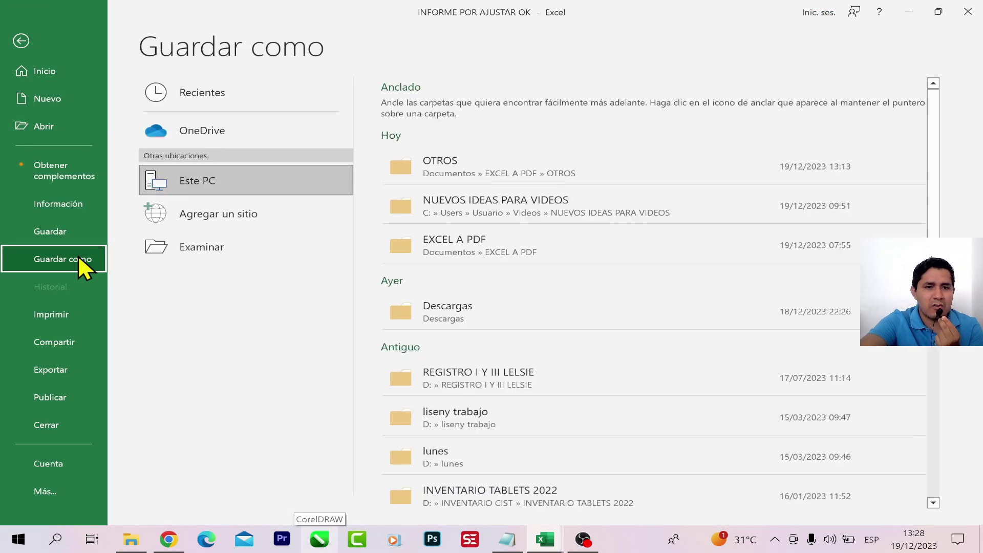
click(226, 250)
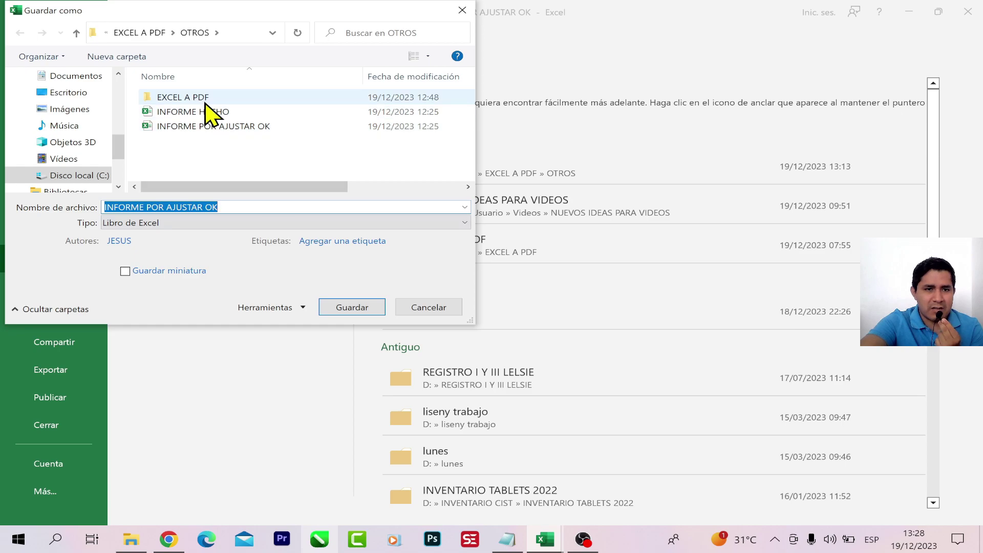
double_click(213, 98)
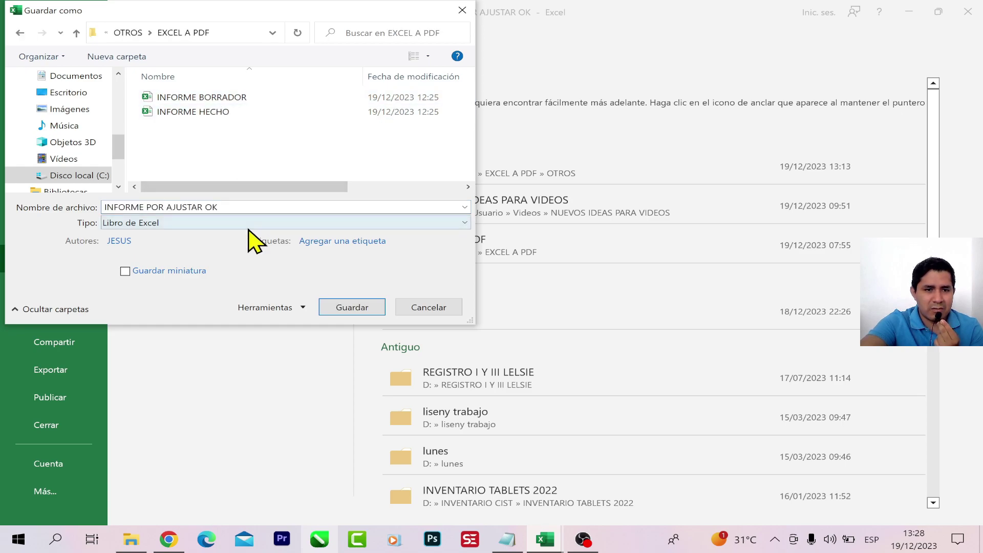
drag(147, 207, 299, 208)
text(OKO O)
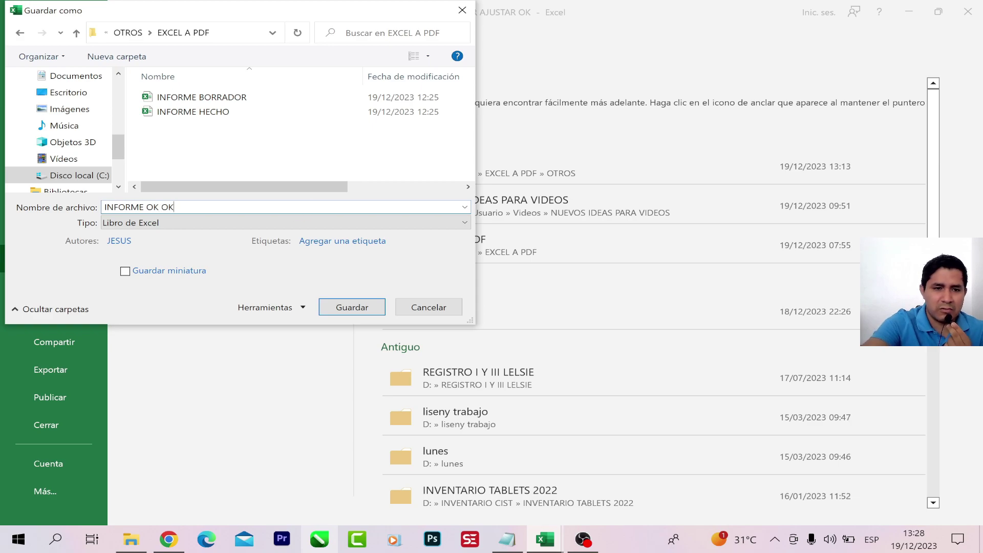
click(169, 223)
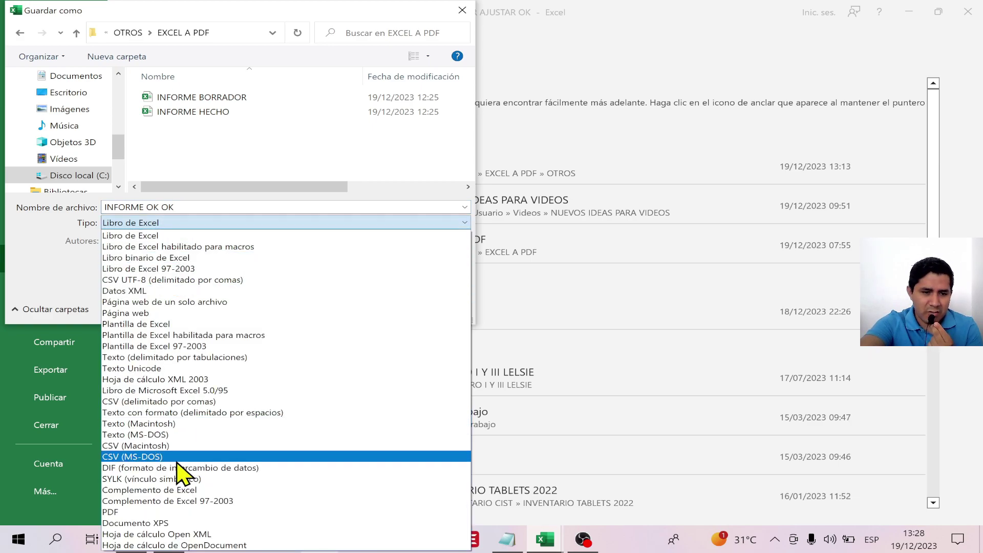
click(154, 512)
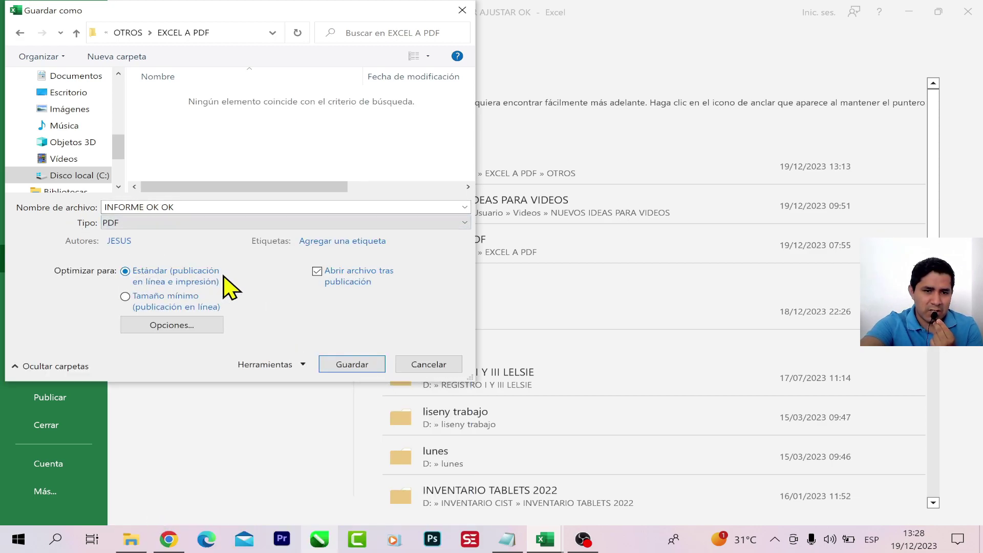
click(351, 364)
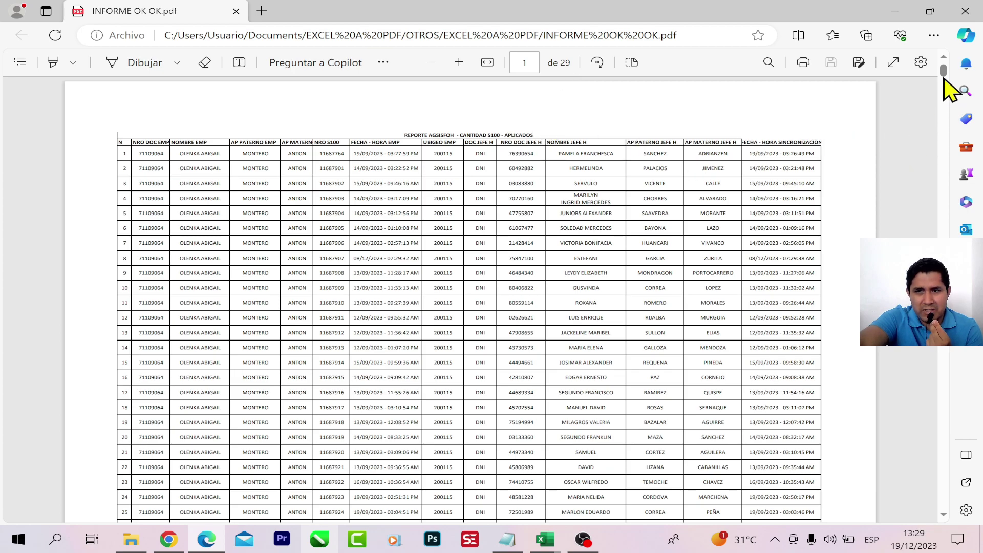
- Scroll the PDF to its last page 29, ending at row 870, then return to Excel
drag(943, 73, 950, 517)
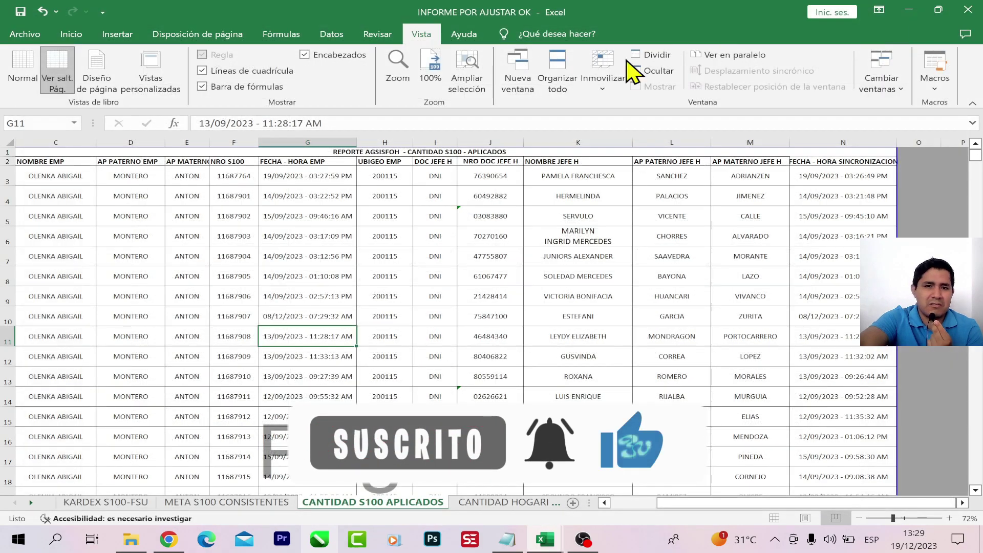
click(558, 318)
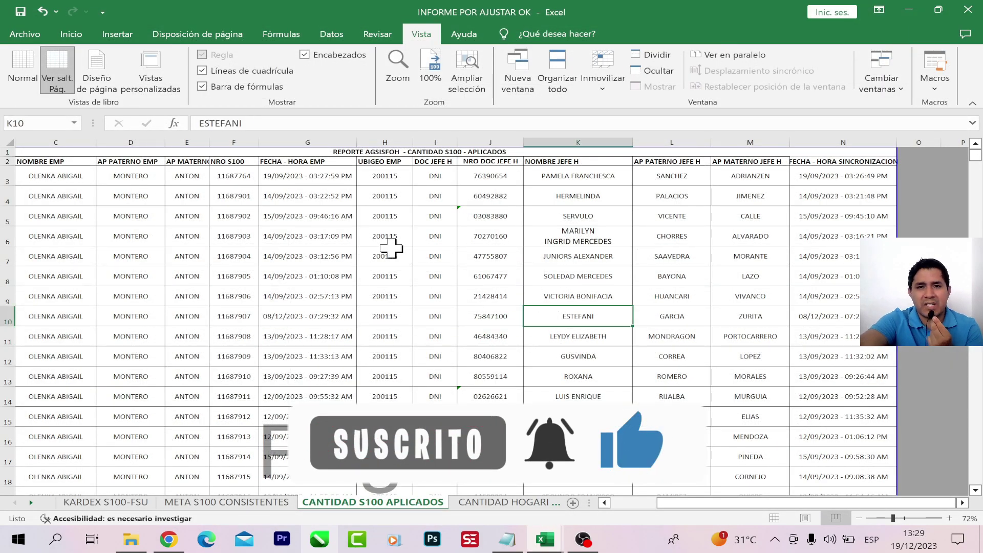